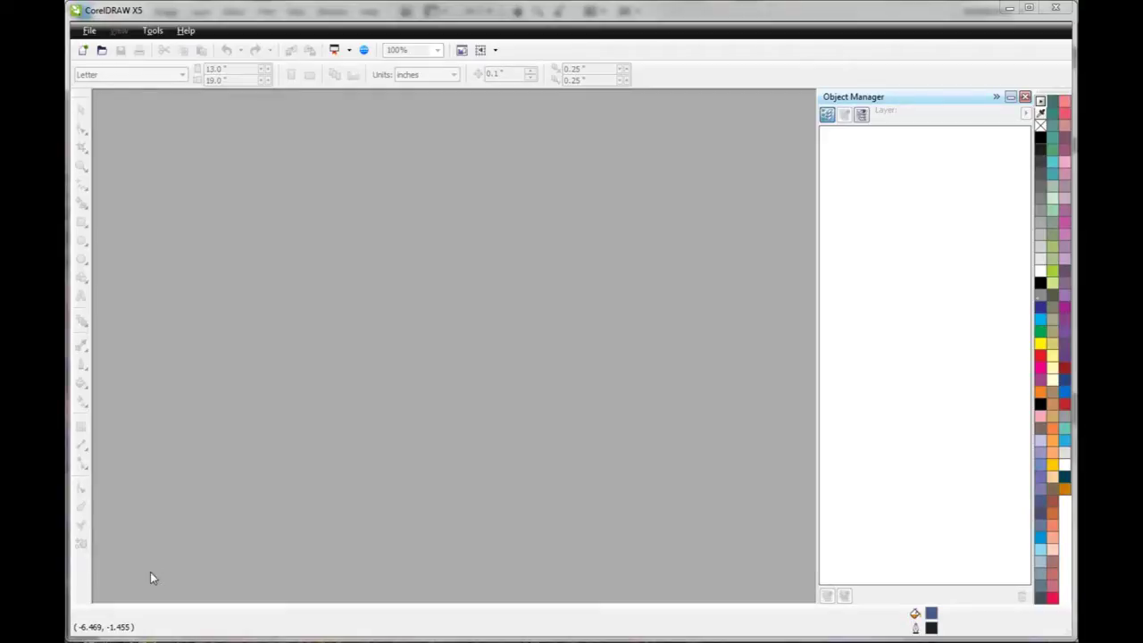
Create a new document with a 3.75 × 2.25 in page and paste in the bleed/margin guide diagram
{"action": "left_click", "coordinate": [89, 31]}
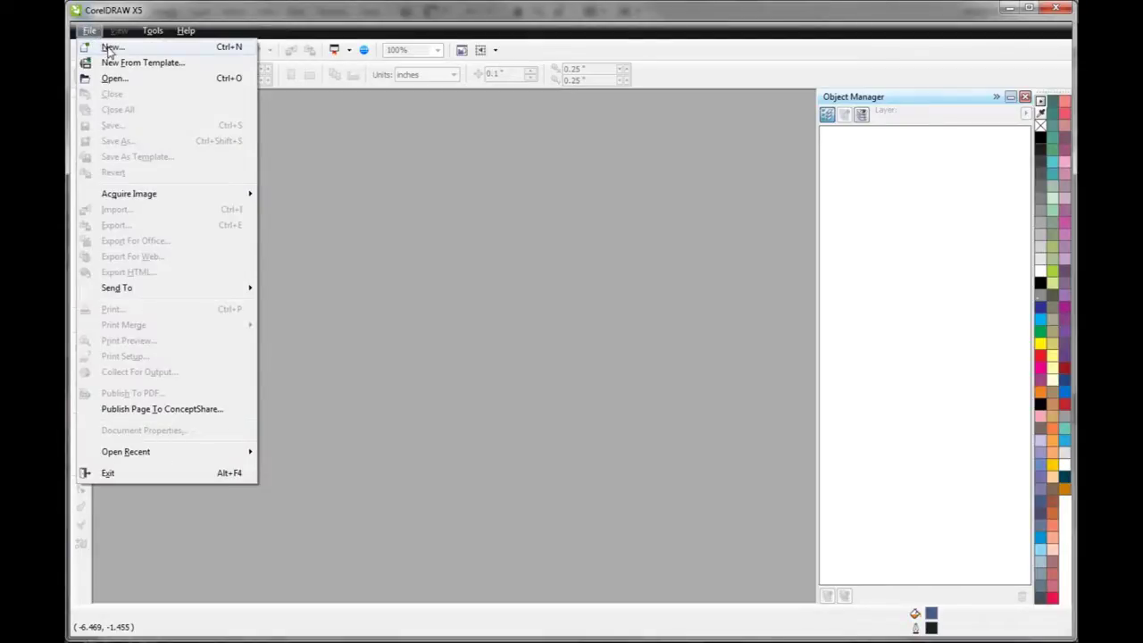
{"action": "left_click", "coordinate": [109, 47]}
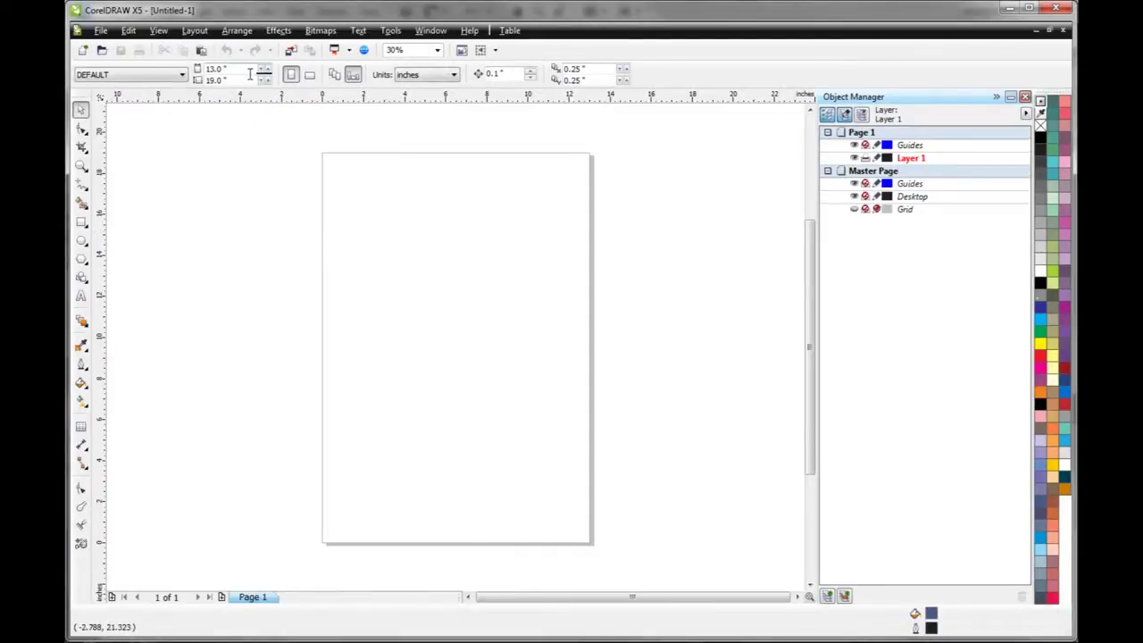
{"action": "left_click", "coordinate": [250, 74]}
{"action": "type", "text": "3.75"}
{"action": "key", "text": "Tab"}
{"action": "type", "text": "2"}
{"action": "key", "text": "Return"}
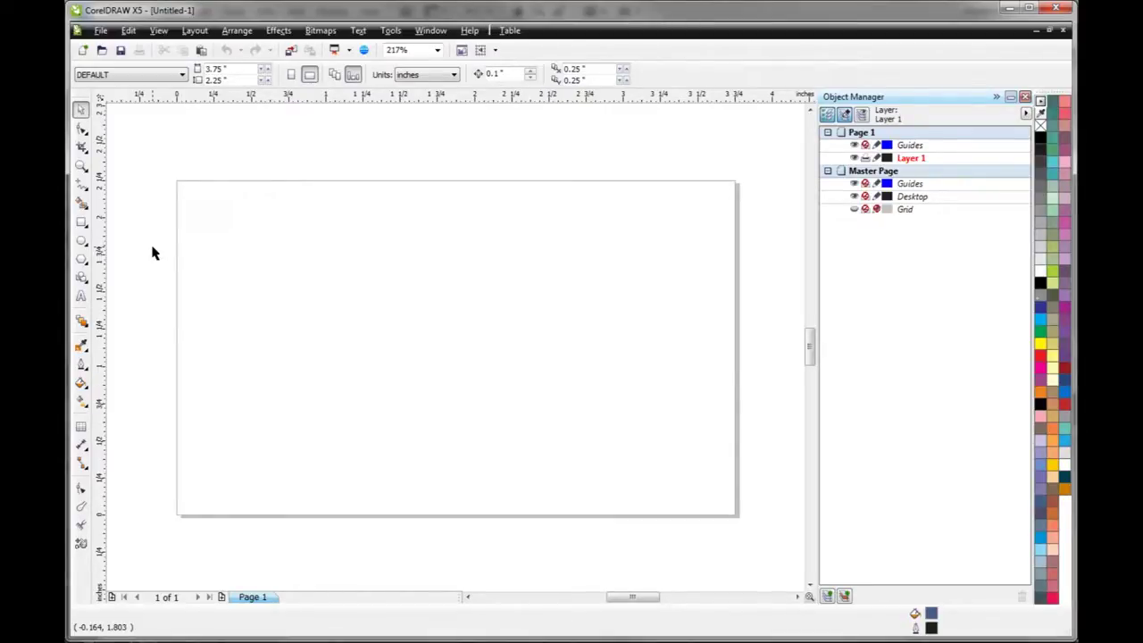
{"action": "key", "text": "ctrl+v"}
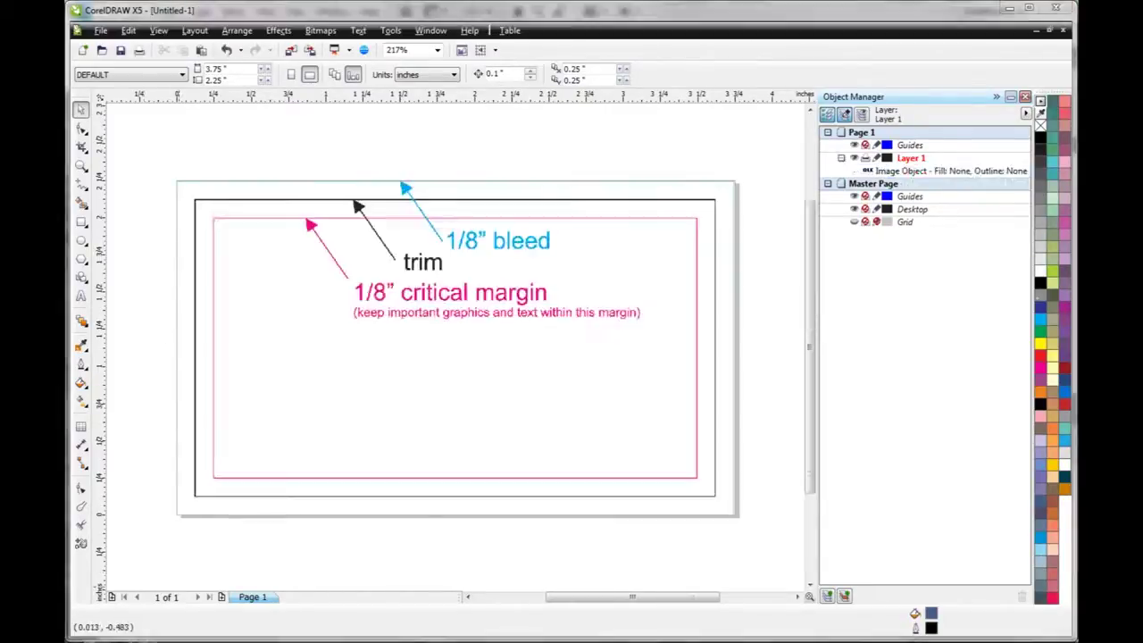
Delete the bleed, trim and margin diagram image from the page
{"action": "left_click", "coordinate": [482, 228]}
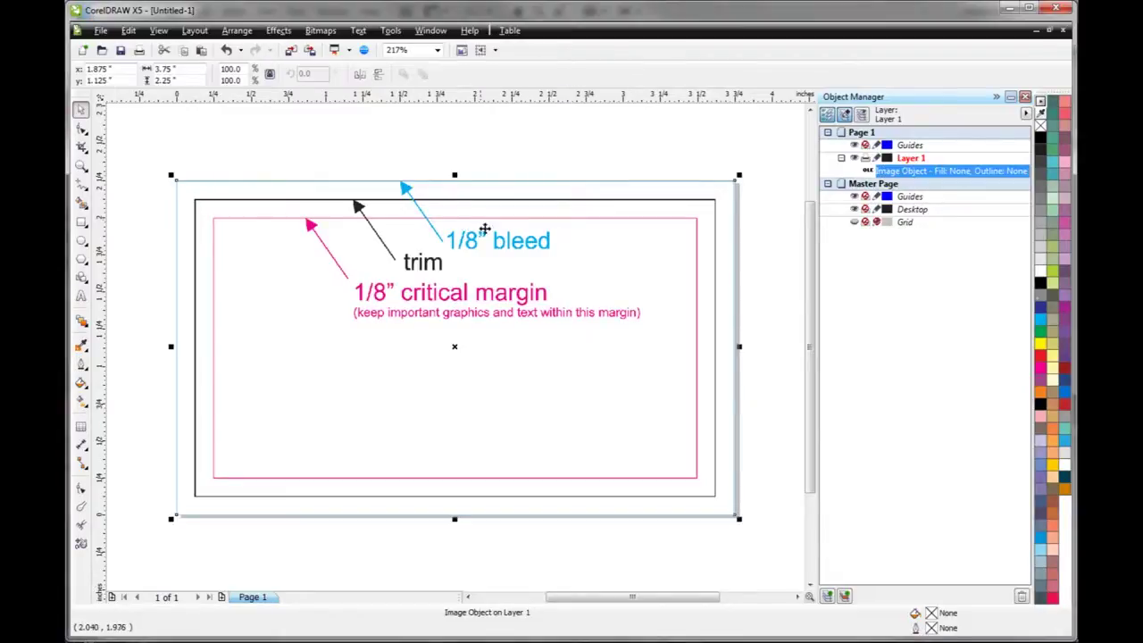
{"action": "key", "text": "Delete"}
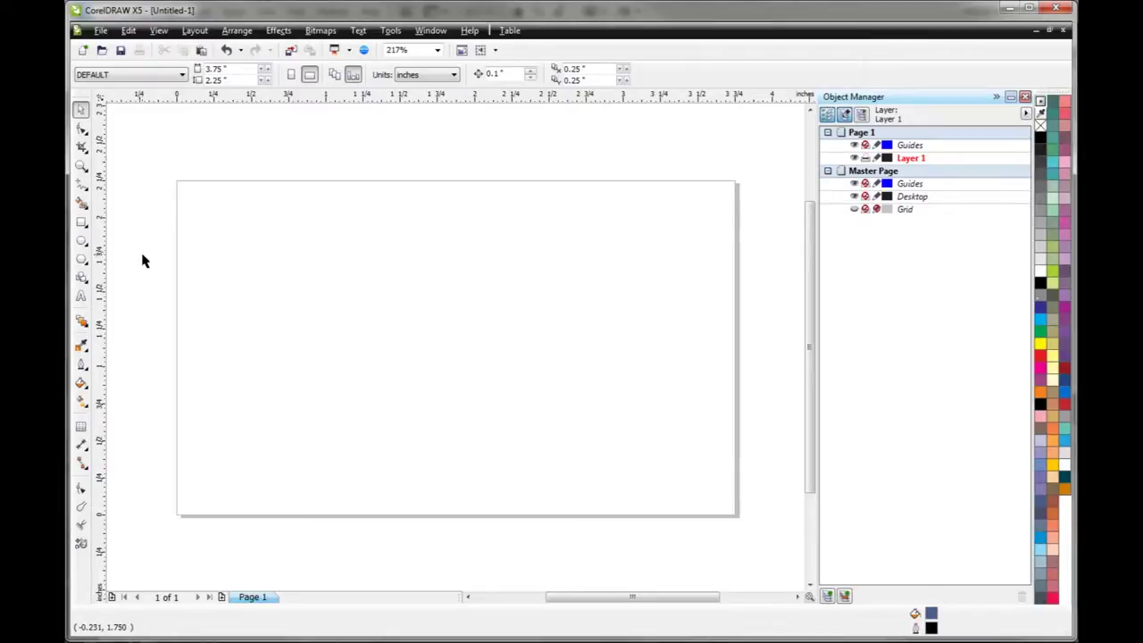
Place guidelines 1/8 in inside the left, right, top and bottom page edges
{"action": "left_click_drag", "start_coordinate": [101, 267], "coordinate": [196, 272]}
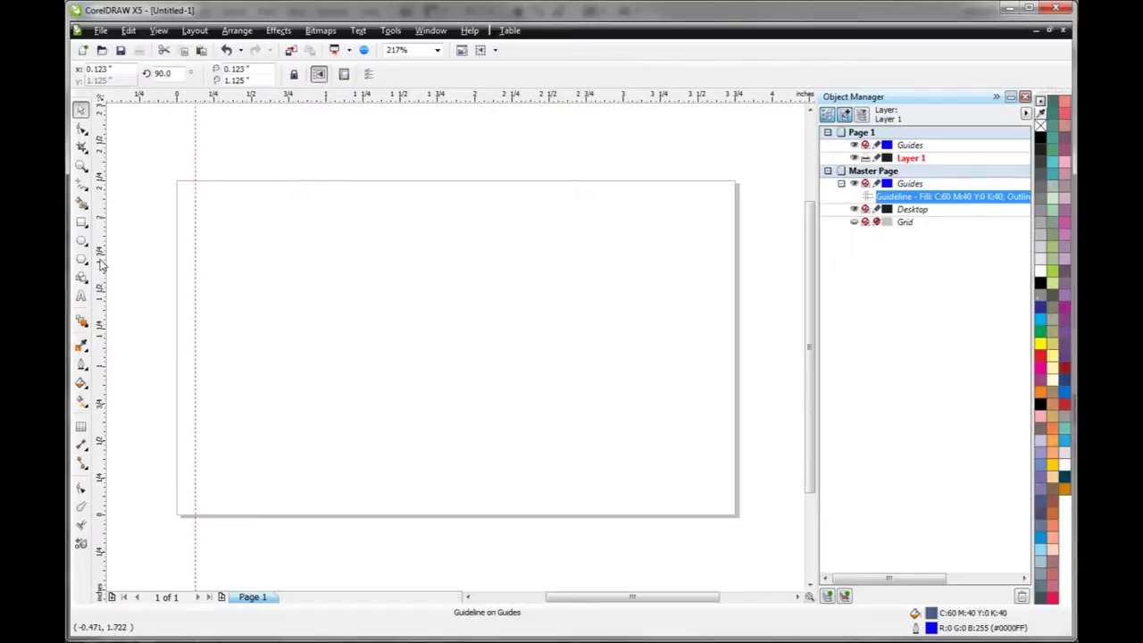
{"action": "left_click_drag", "start_coordinate": [539, 299], "coordinate": [716, 313]}
{"action": "left_click", "coordinate": [158, 30]}
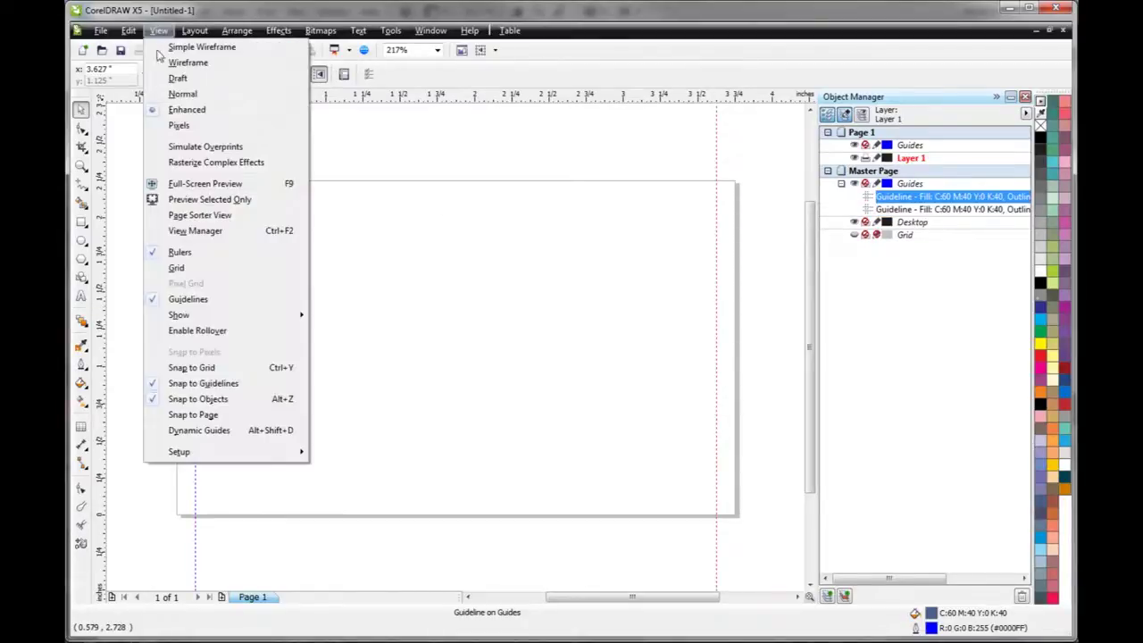
{"action": "left_click", "coordinate": [389, 134]}
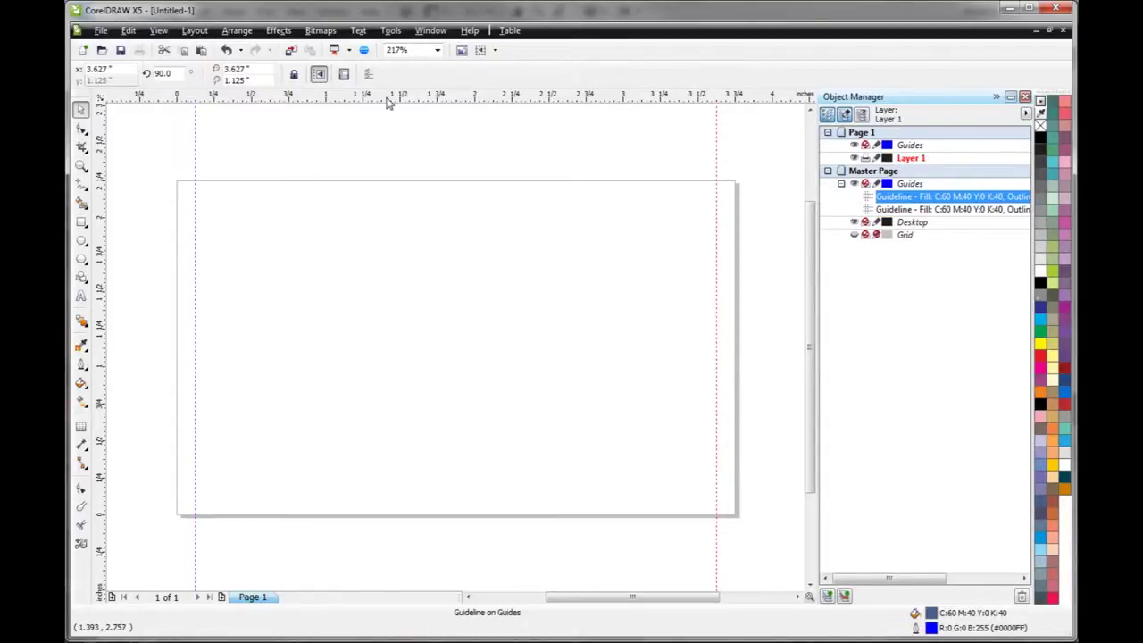
{"action": "left_click_drag", "start_coordinate": [411, 97], "coordinate": [424, 203]}
{"action": "left_click_drag", "start_coordinate": [423, 104], "coordinate": [453, 498]}
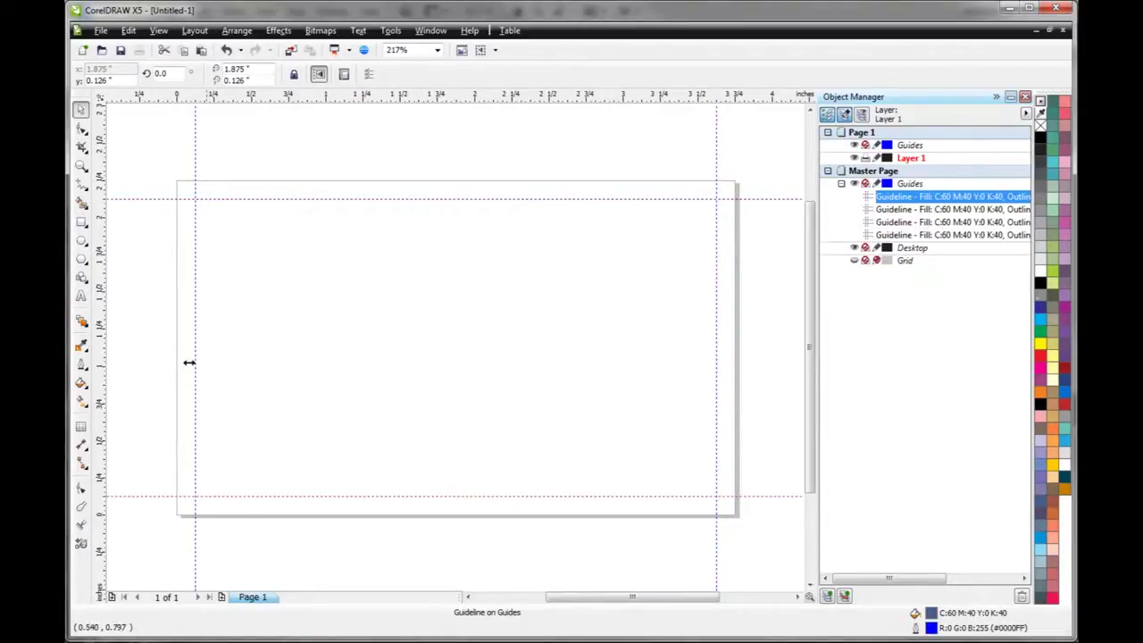
{"action": "left_click", "coordinate": [141, 341]}
Place a second set of guidelines 1/4 in inside all four page edges
{"action": "left_click_drag", "start_coordinate": [103, 294], "coordinate": [214, 294]}
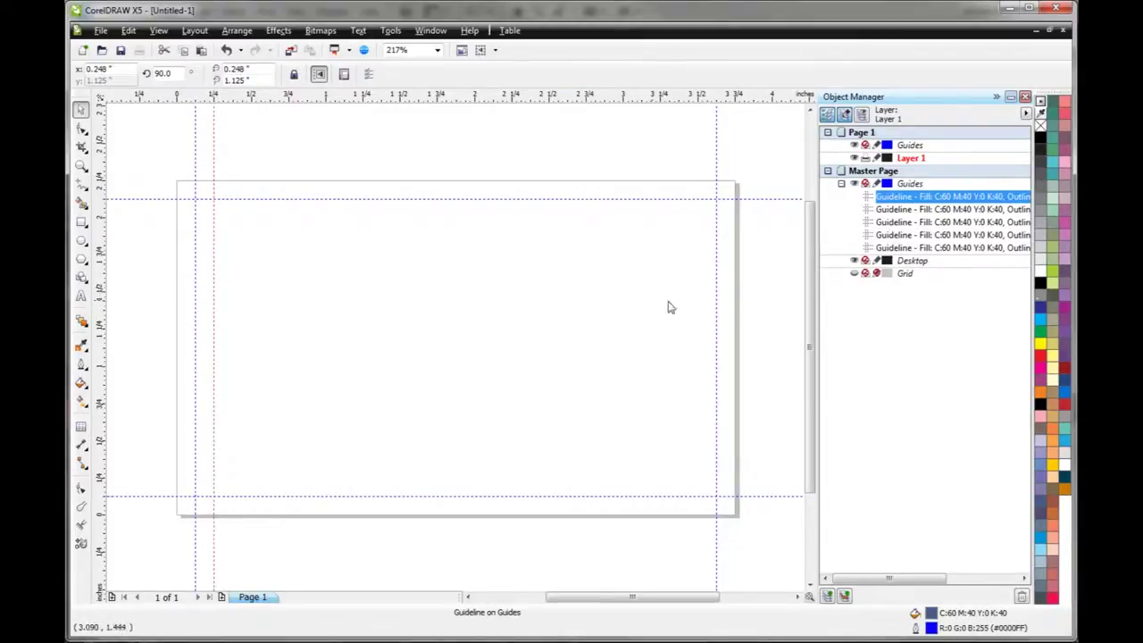
{"action": "left_click_drag", "start_coordinate": [702, 309], "coordinate": [698, 293]}
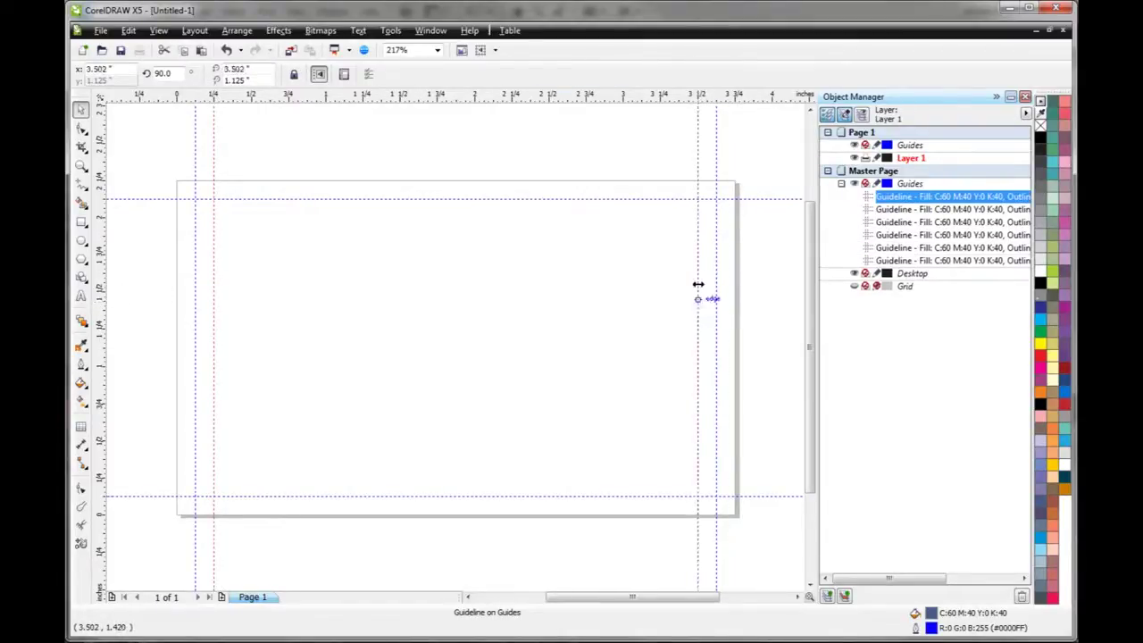
{"action": "left_click_drag", "start_coordinate": [652, 203], "coordinate": [653, 222]}
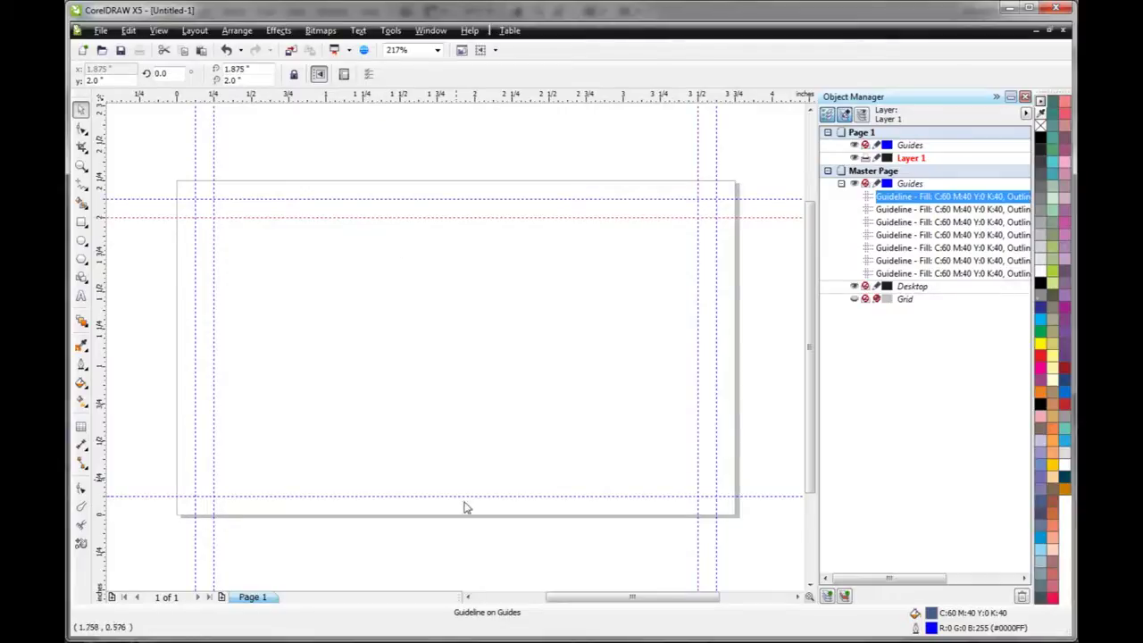
{"action": "left_click_drag", "start_coordinate": [497, 496], "coordinate": [496, 478]}
{"action": "left_click", "coordinate": [153, 352]}
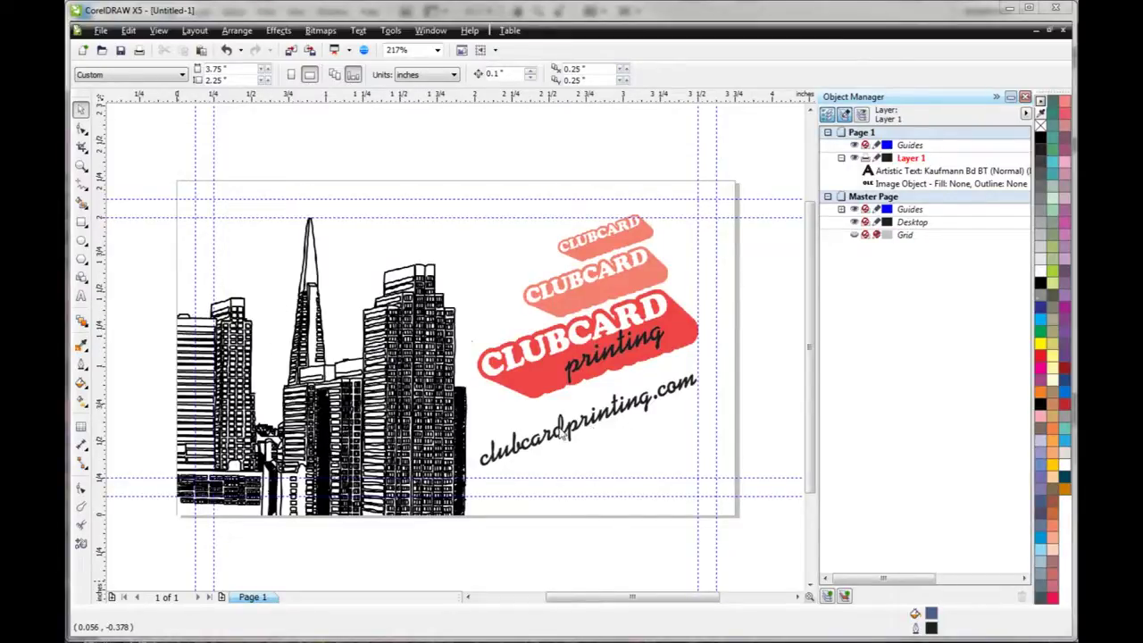
Start saving the finished skyline and logo card from the File menu
{"action": "left_click", "coordinate": [101, 32]}
Save the card as bcard.cdr in Desktop > clubcardtv > bcard-coreldraw
{"action": "left_click", "coordinate": [140, 141]}
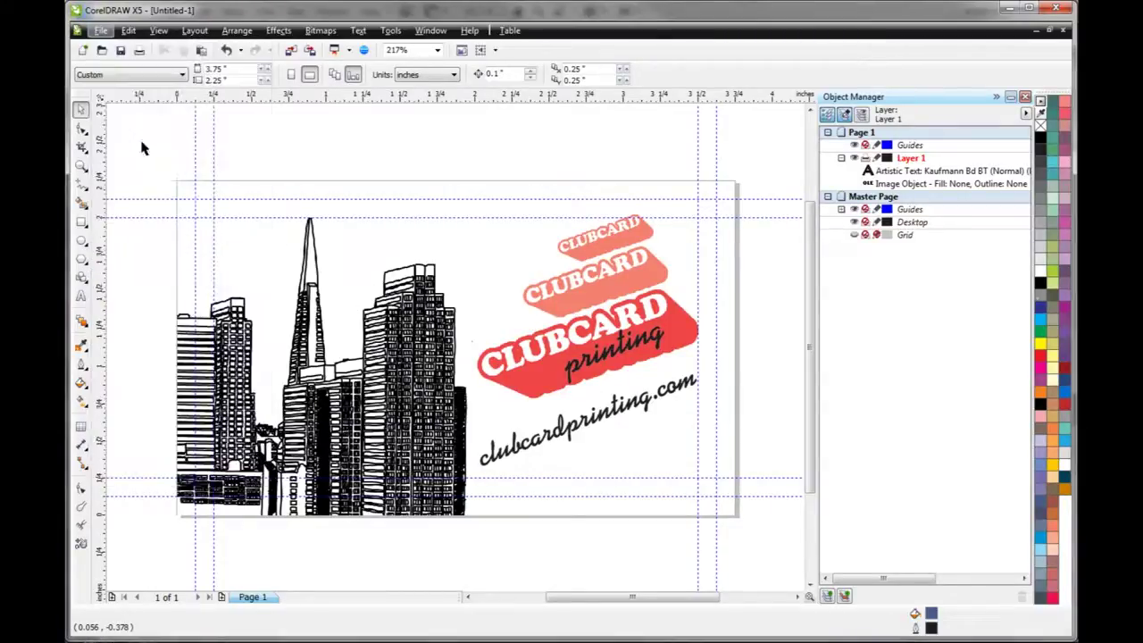
{"action": "scroll", "coordinate": [147, 142], "scroll_direction": "up", "scroll_amount": 5}
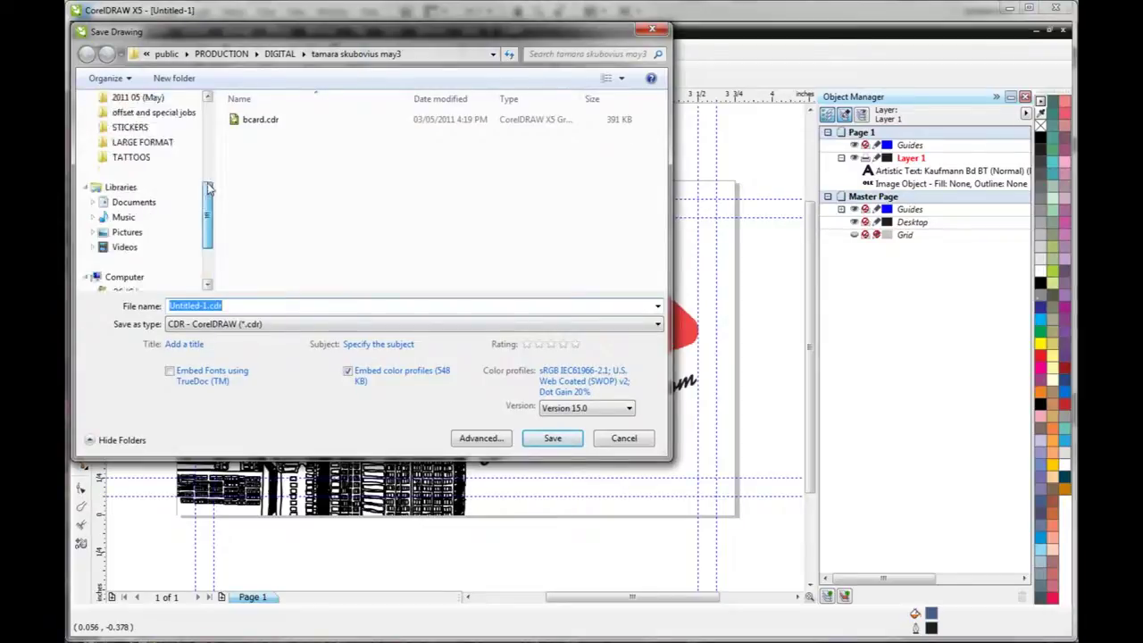
{"action": "left_click", "coordinate": [128, 120]}
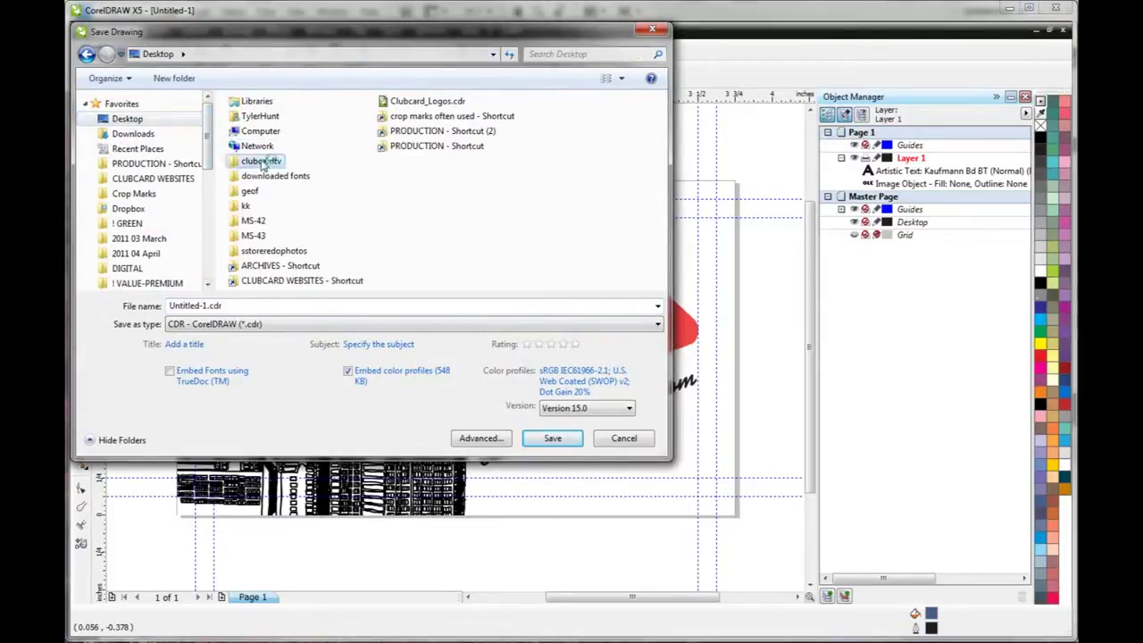
{"action": "double_click", "coordinate": [261, 166]}
{"action": "double_click", "coordinate": [409, 134]}
{"action": "left_click", "coordinate": [210, 305]}
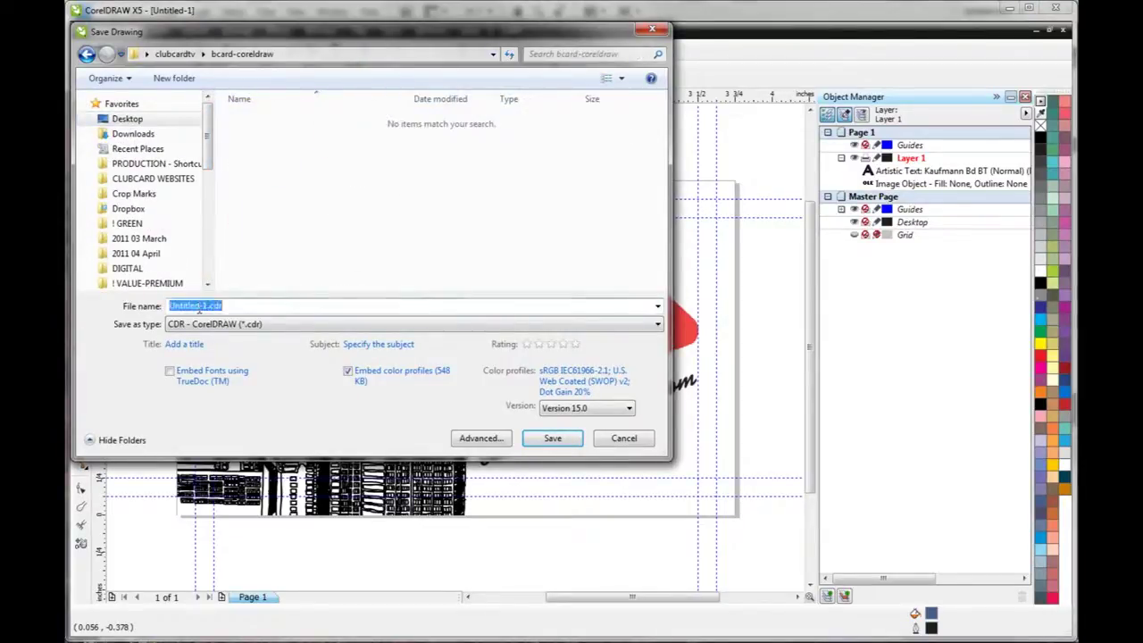
{"action": "left_click", "coordinate": [208, 305]}
{"action": "left_click_drag", "start_coordinate": [205, 306], "coordinate": [169, 305]}
{"action": "key", "text": "BackSpace"}
{"action": "type", "text": "bcard"}
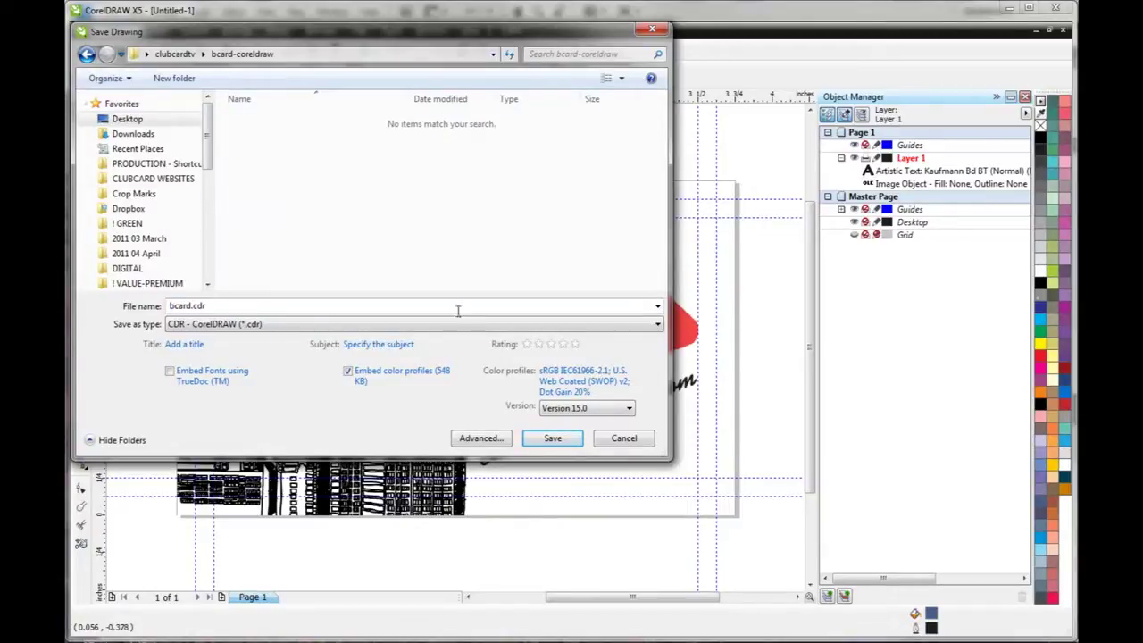
{"action": "left_click", "coordinate": [557, 438]}
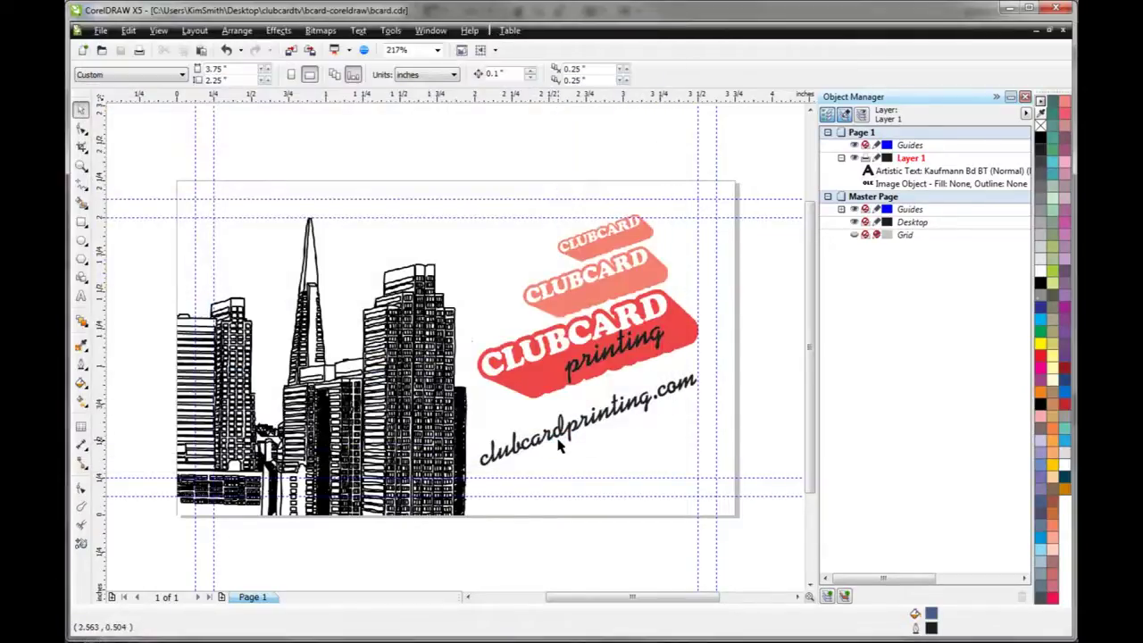
Inspect the clubcardprinting.com text in edit mode, then leave it deselected
{"action": "double_click", "coordinate": [638, 444]}
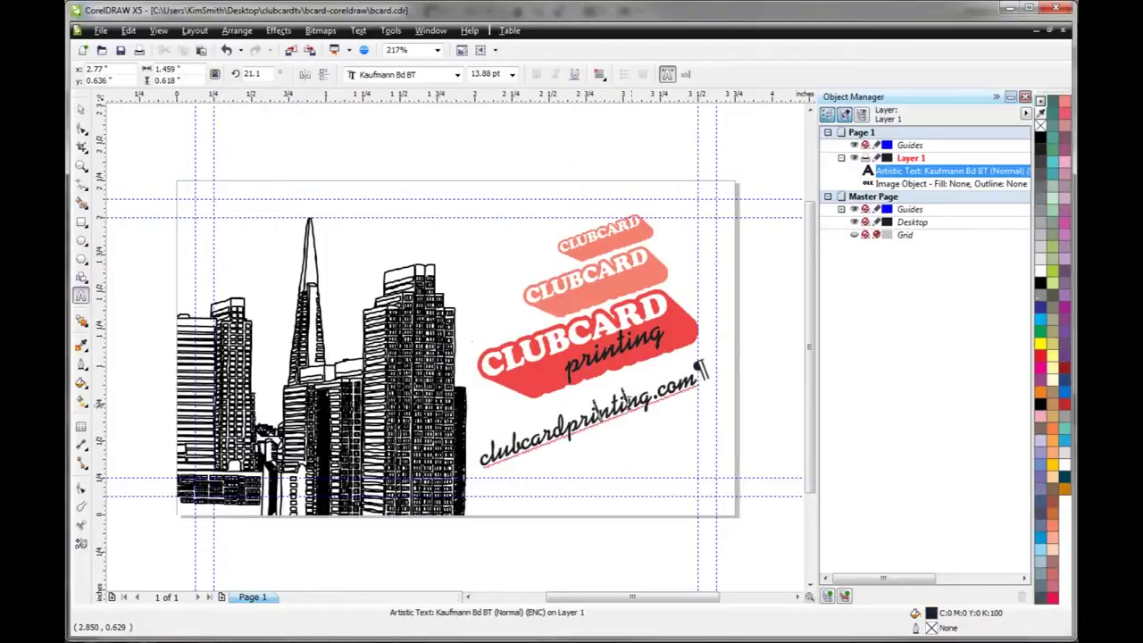
{"action": "double_click", "coordinate": [623, 397]}
{"action": "left_click", "coordinate": [80, 109]}
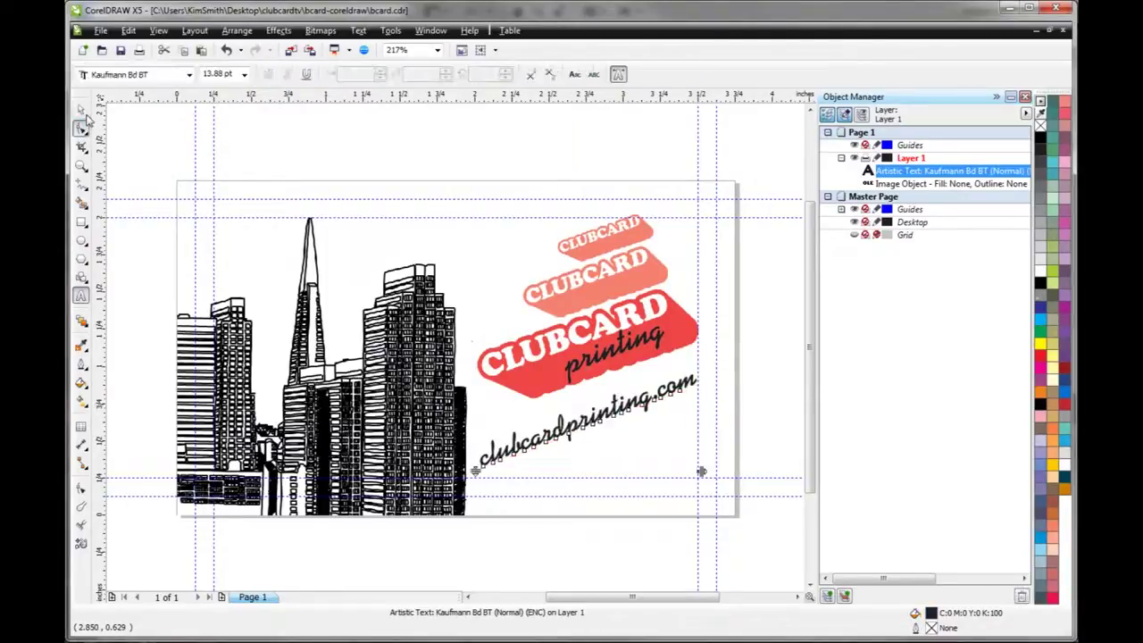
{"action": "left_click", "coordinate": [158, 117]}
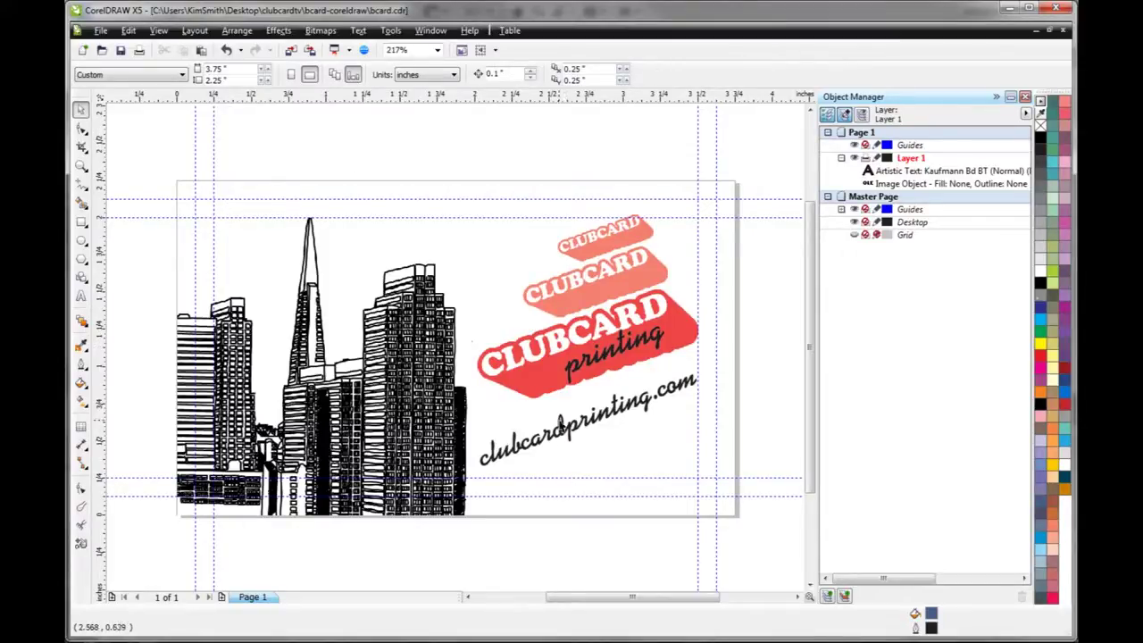
{"action": "double_click", "coordinate": [563, 428]}
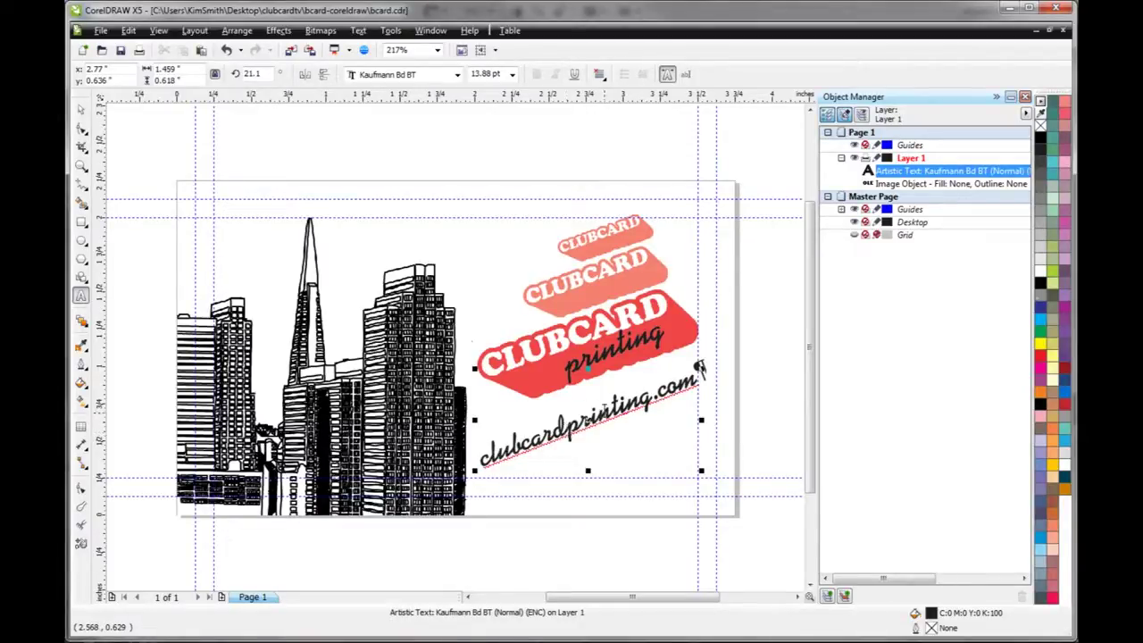
{"action": "left_click", "coordinate": [81, 109]}
{"action": "left_click", "coordinate": [250, 135]}
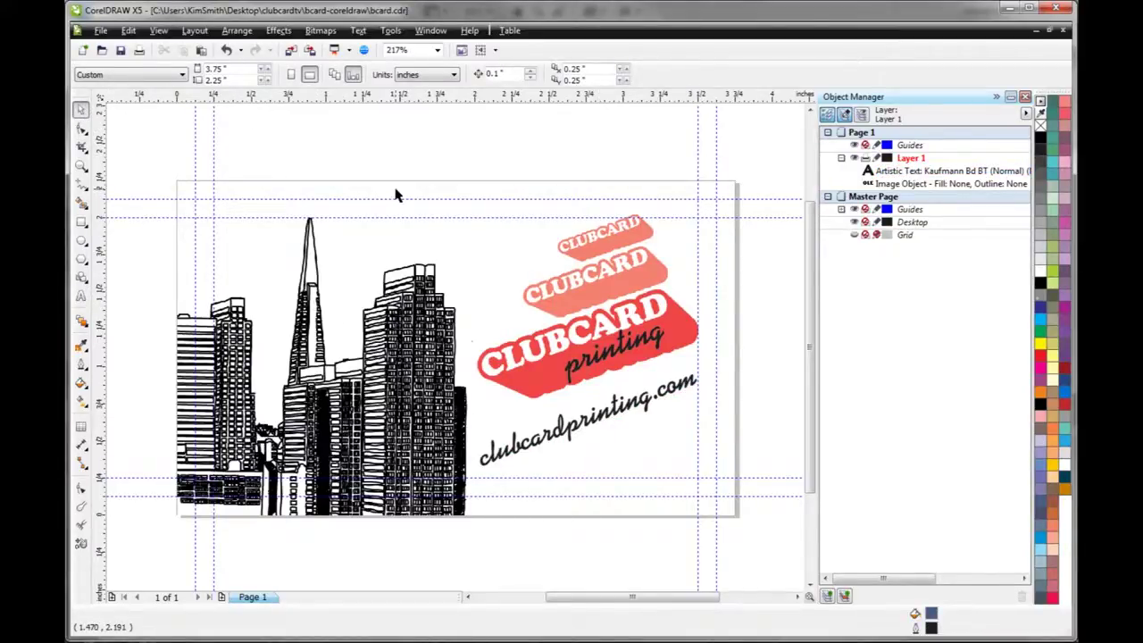
{"action": "key", "text": "Tab"}
{"action": "key", "text": "Escape"}
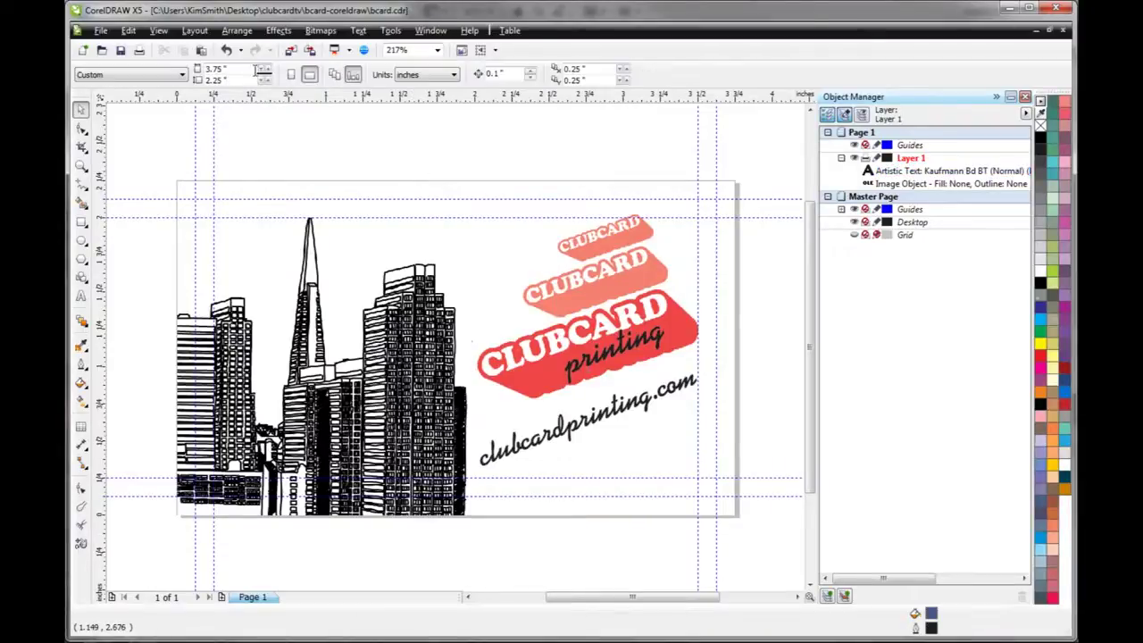
Select all text objects and convert them to curves
{"action": "left_click", "coordinate": [138, 30]}
{"action": "mouse_move", "coordinate": [170, 338]}
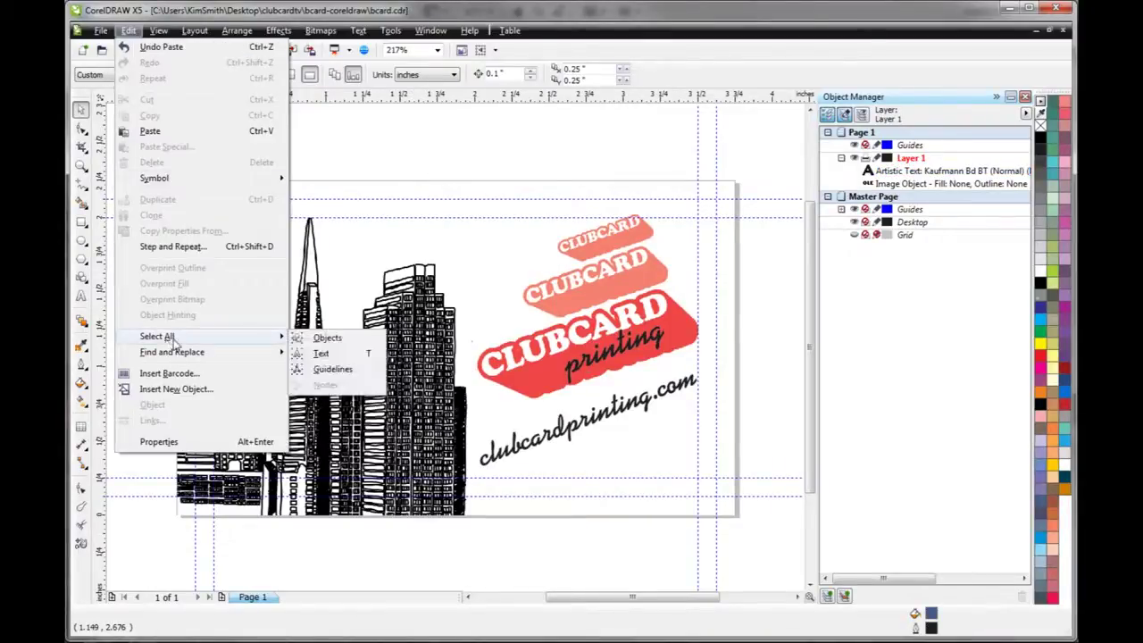
{"action": "left_click", "coordinate": [341, 356]}
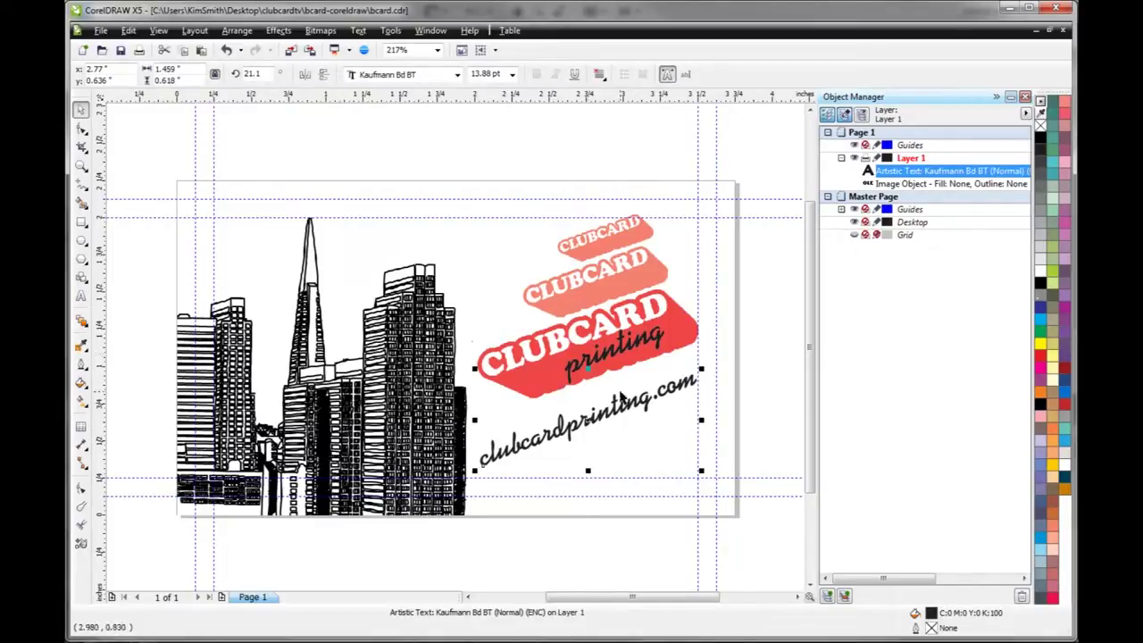
{"action": "right_click", "coordinate": [589, 417]}
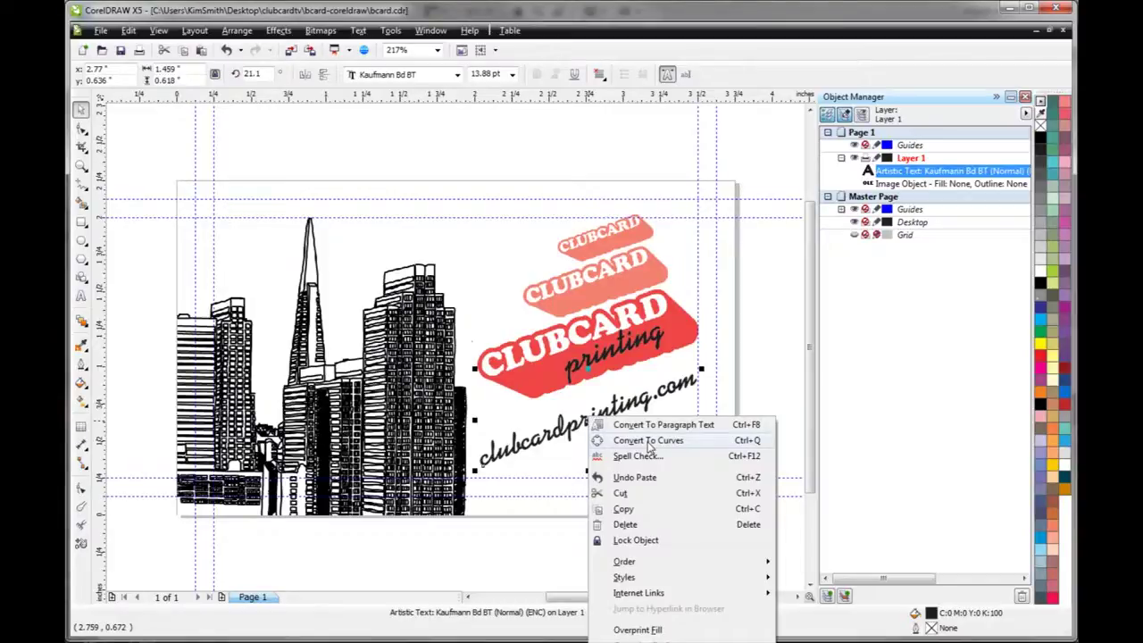
{"action": "left_click", "coordinate": [649, 441]}
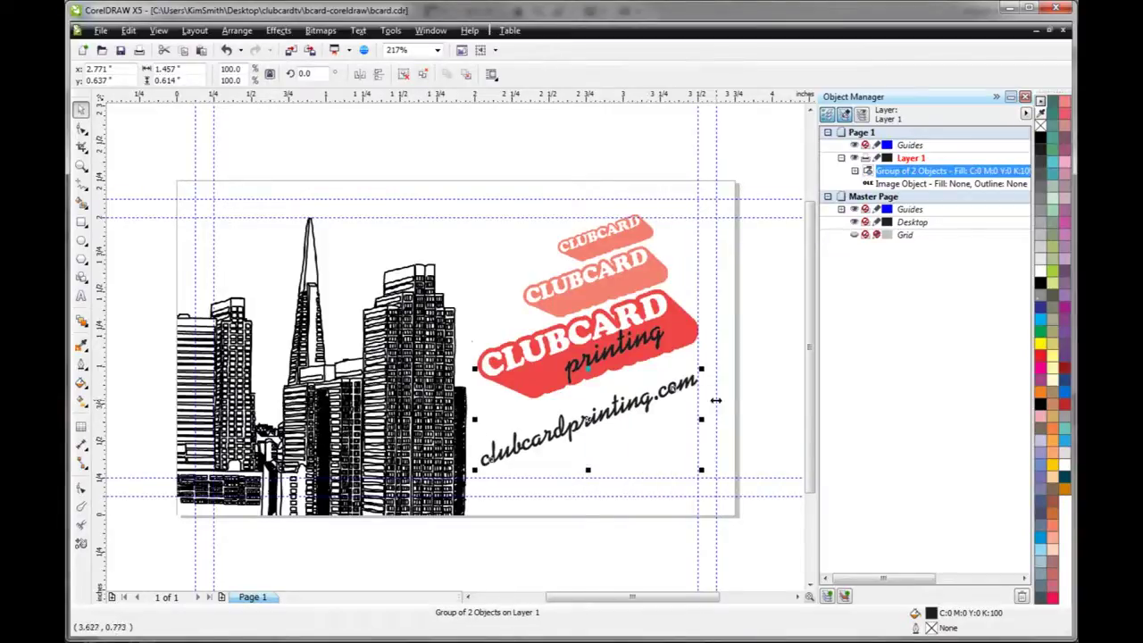
Check the converted text group by alternately selecting it and the skyline image
{"action": "left_click", "coordinate": [726, 393]}
{"action": "left_click", "coordinate": [668, 399]}
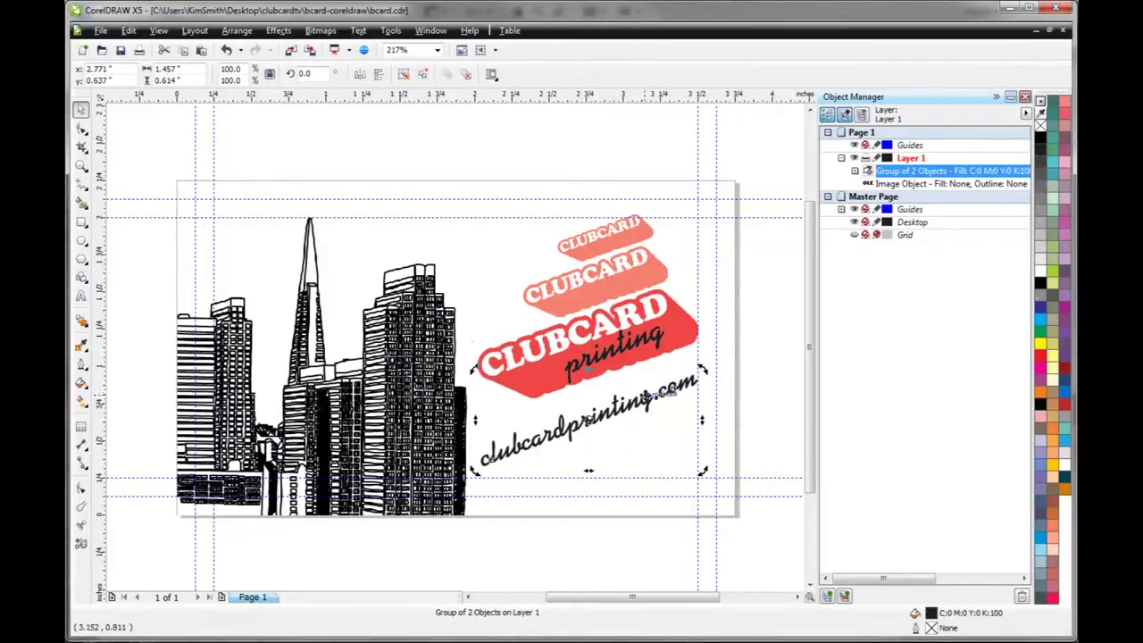
{"action": "left_click", "coordinate": [715, 342]}
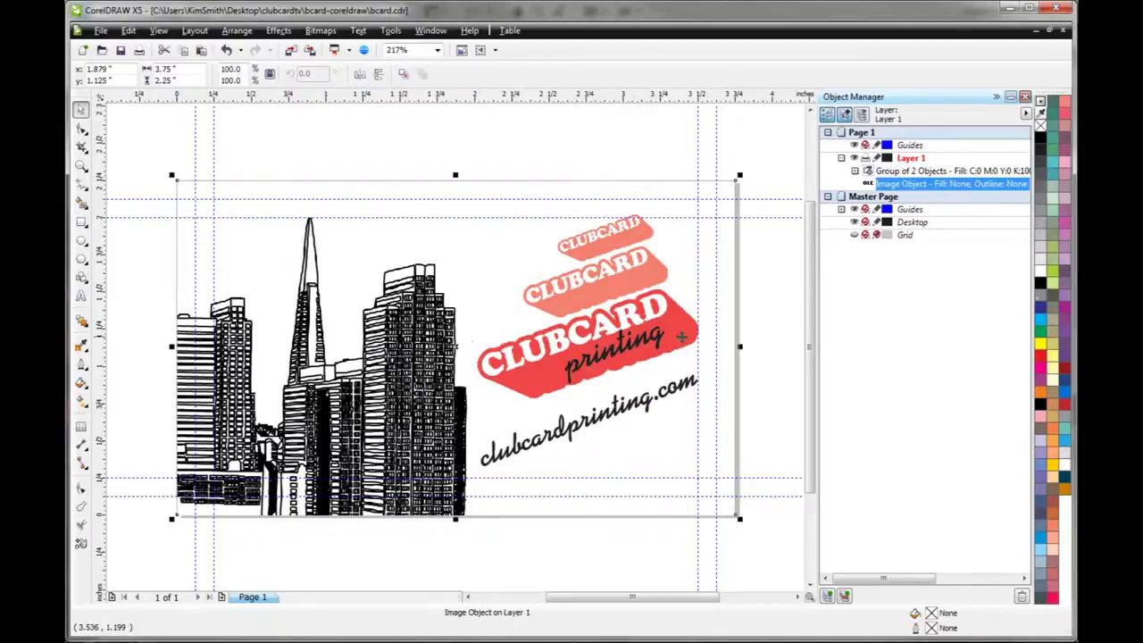
{"action": "left_click", "coordinate": [615, 420]}
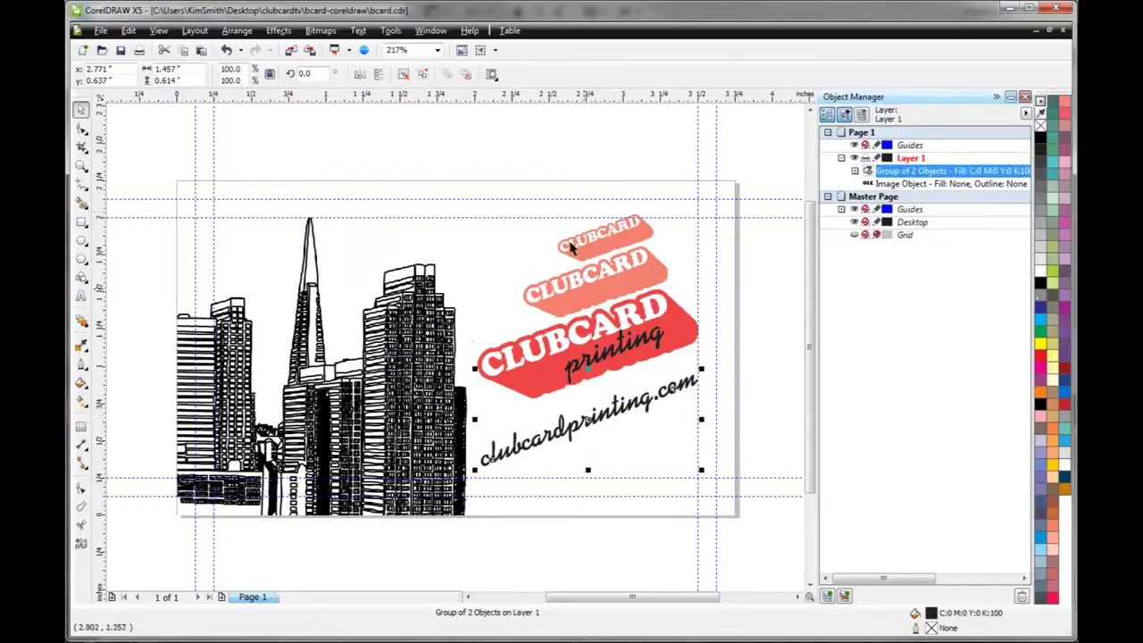
{"action": "left_click", "coordinate": [559, 170]}
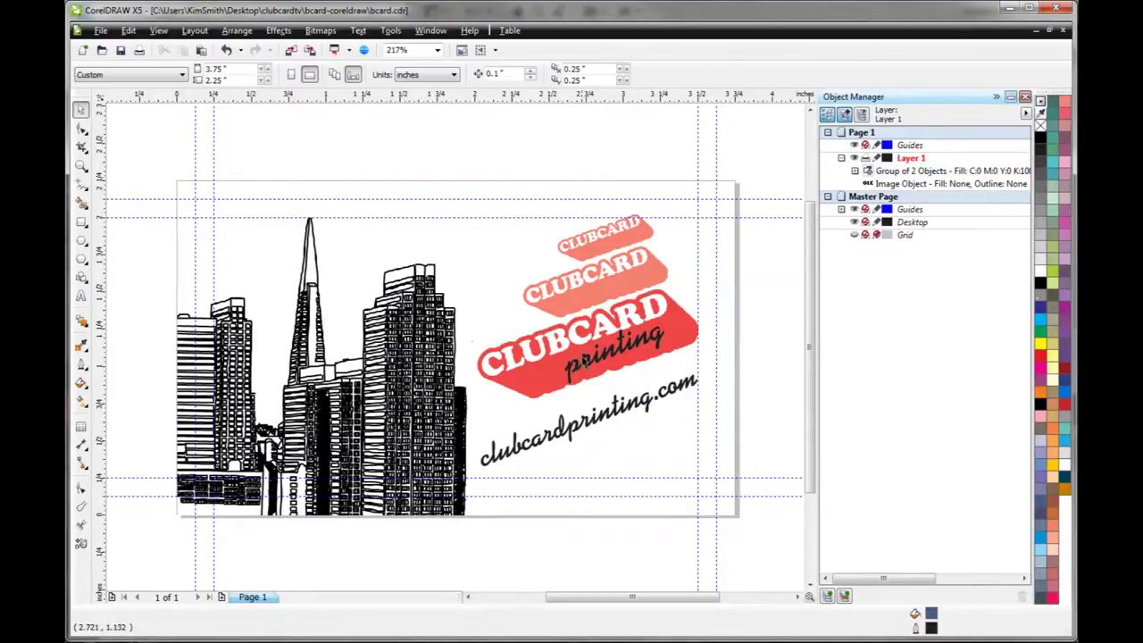
{"action": "left_click", "coordinate": [586, 427]}
Deselect everything and begin Publish To PDF with the file name bcardPRINT.pdf
{"action": "left_click", "coordinate": [362, 135]}
{"action": "left_click", "coordinate": [101, 31]}
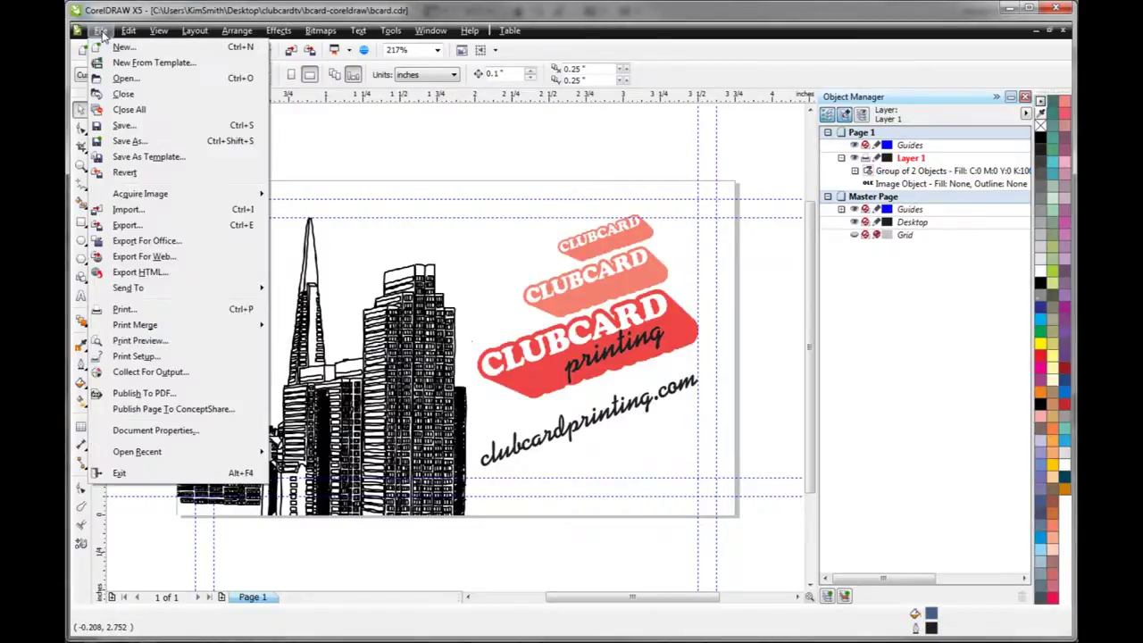
{"action": "left_click", "coordinate": [146, 396]}
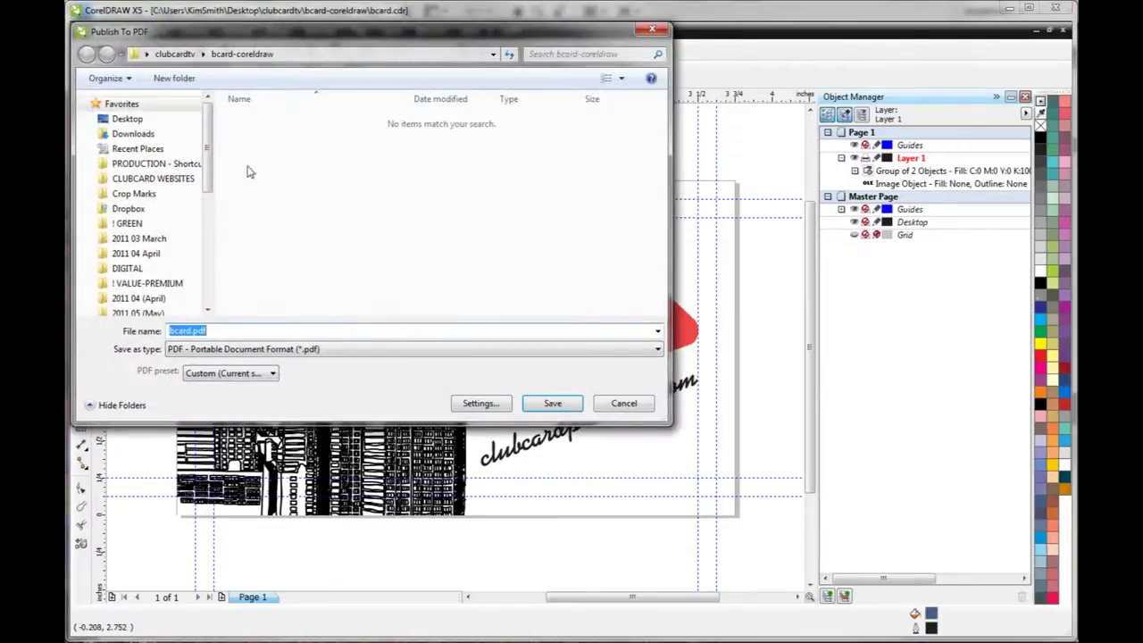
{"action": "left_click", "coordinate": [194, 333]}
{"action": "type", "text": "PRINT"}
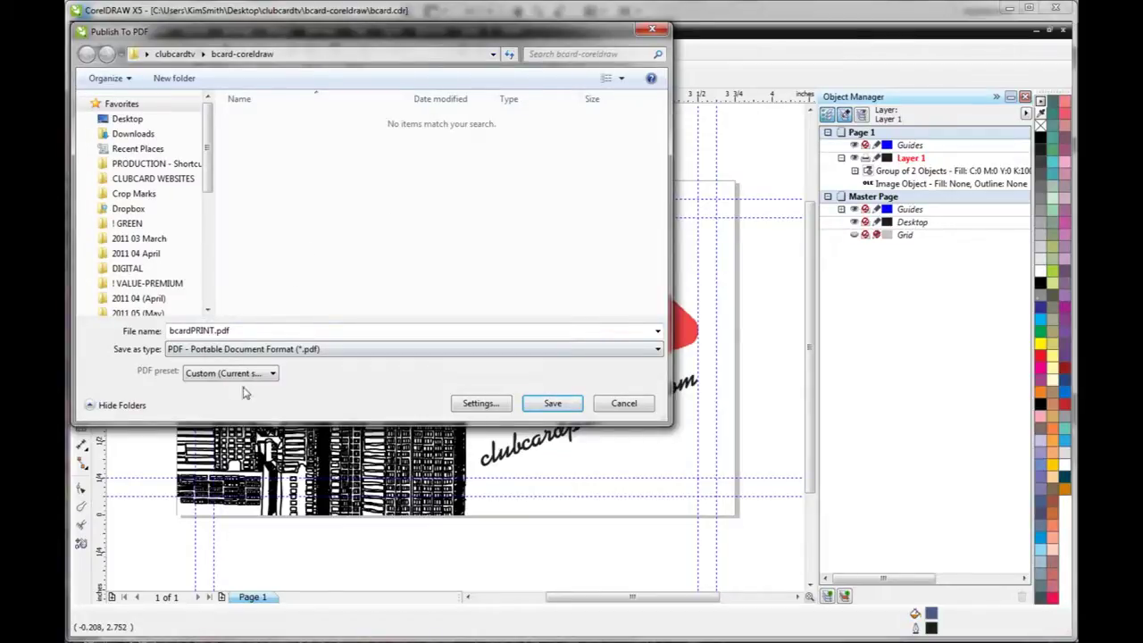
{"action": "left_click", "coordinate": [486, 405]}
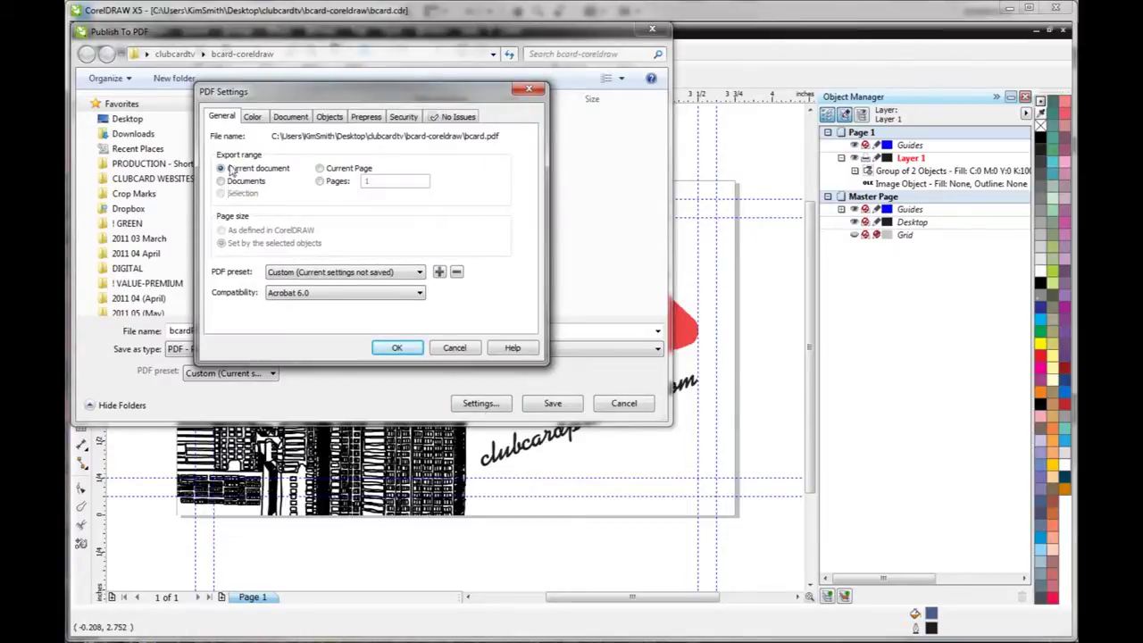
Confirm CMYK colour and no bitmap compression in the PDF settings, then publish bcardPRINT.pdf
{"action": "left_click", "coordinate": [254, 117]}
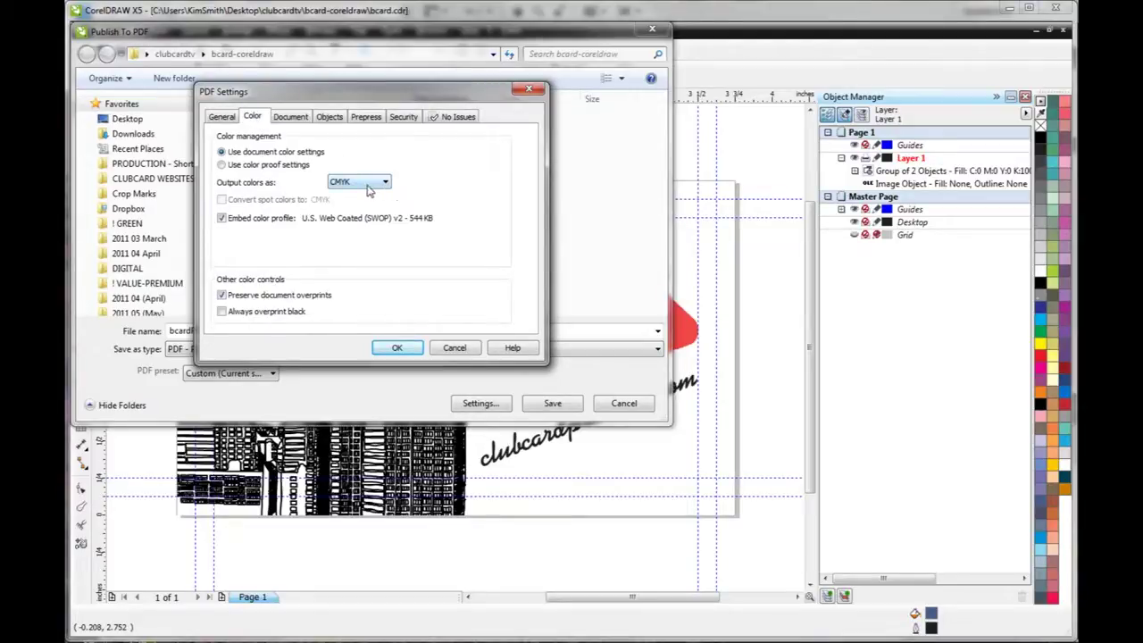
{"action": "left_click", "coordinate": [304, 118]}
{"action": "left_click", "coordinate": [337, 118]}
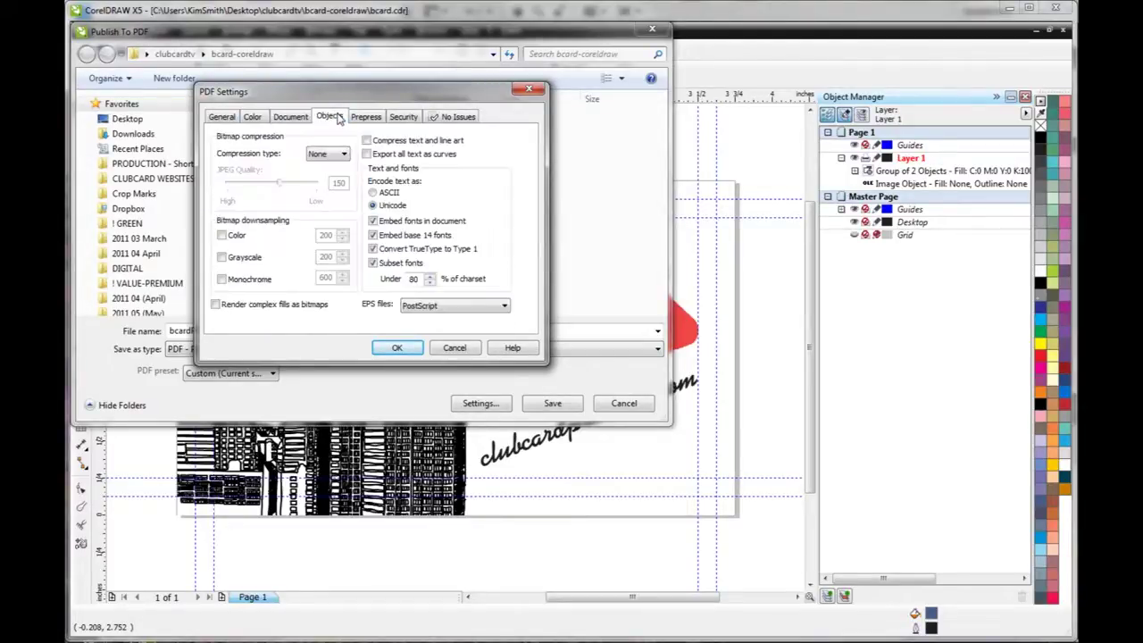
{"action": "left_click", "coordinate": [329, 156]}
{"action": "left_click", "coordinate": [330, 158]}
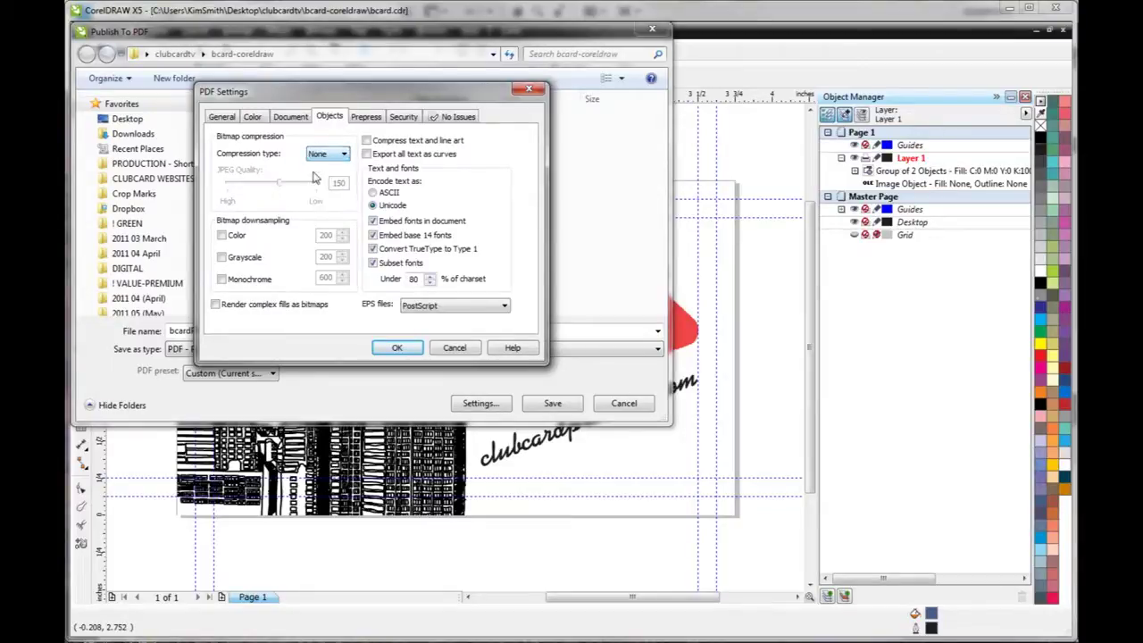
{"action": "left_click", "coordinate": [363, 118]}
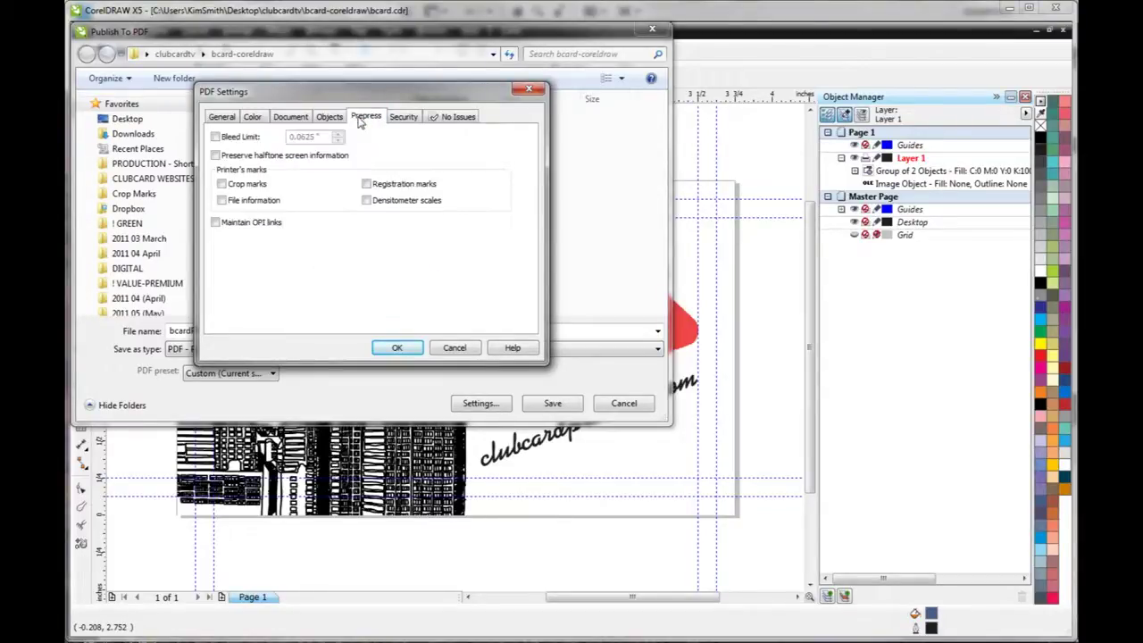
{"action": "left_click", "coordinate": [403, 117]}
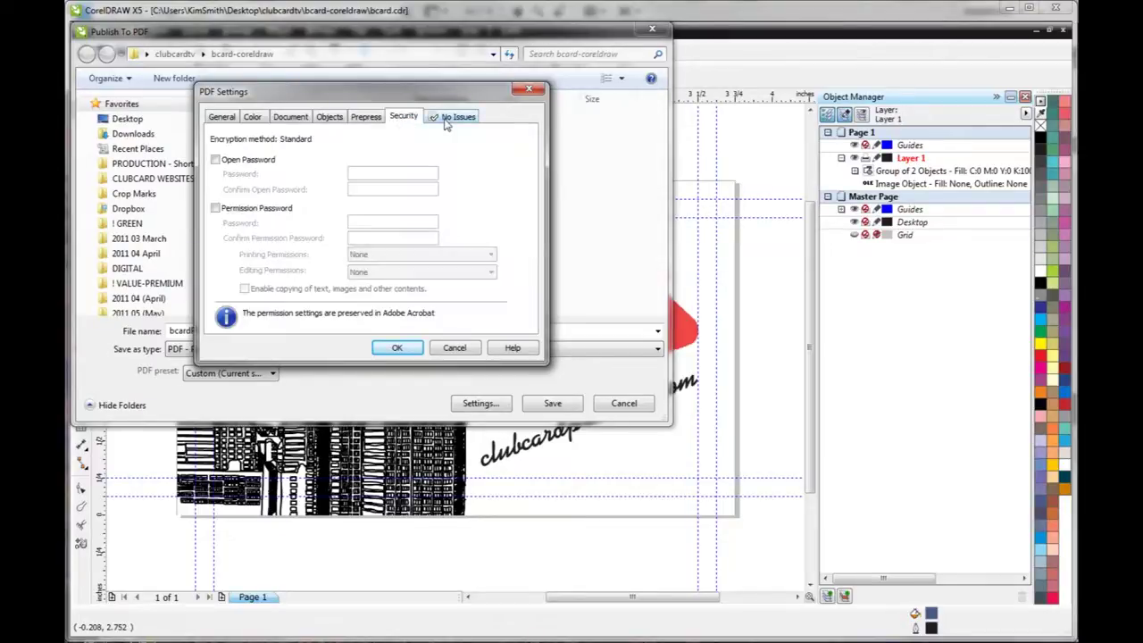
{"action": "left_click", "coordinate": [450, 117]}
{"action": "left_click", "coordinate": [222, 117]}
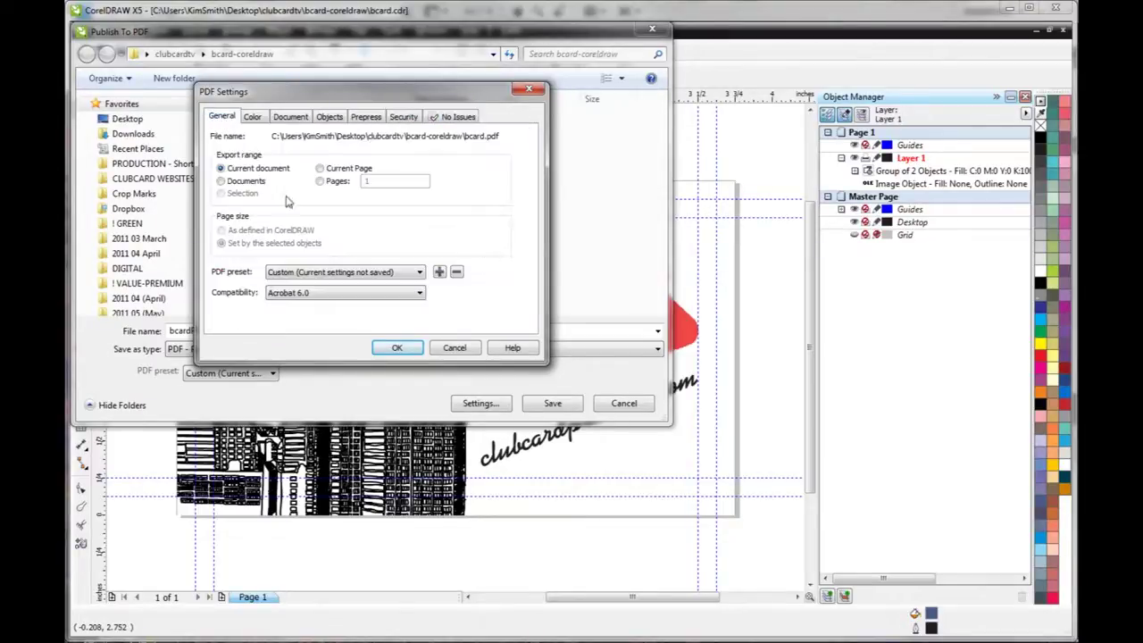
{"action": "left_click", "coordinate": [401, 348]}
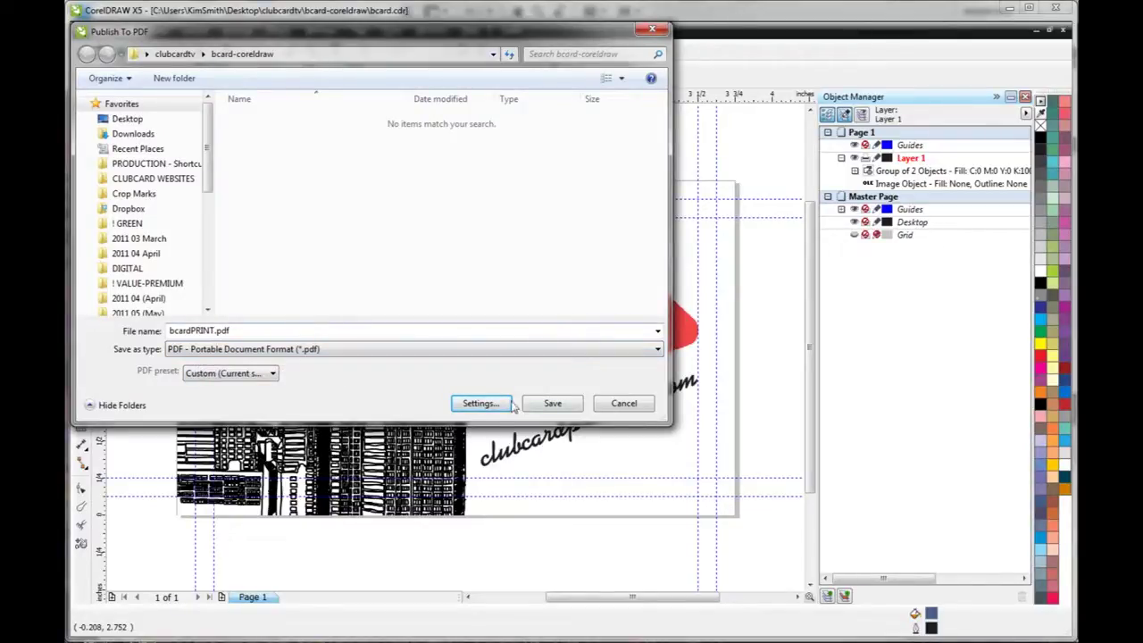
{"action": "left_click", "coordinate": [553, 404]}
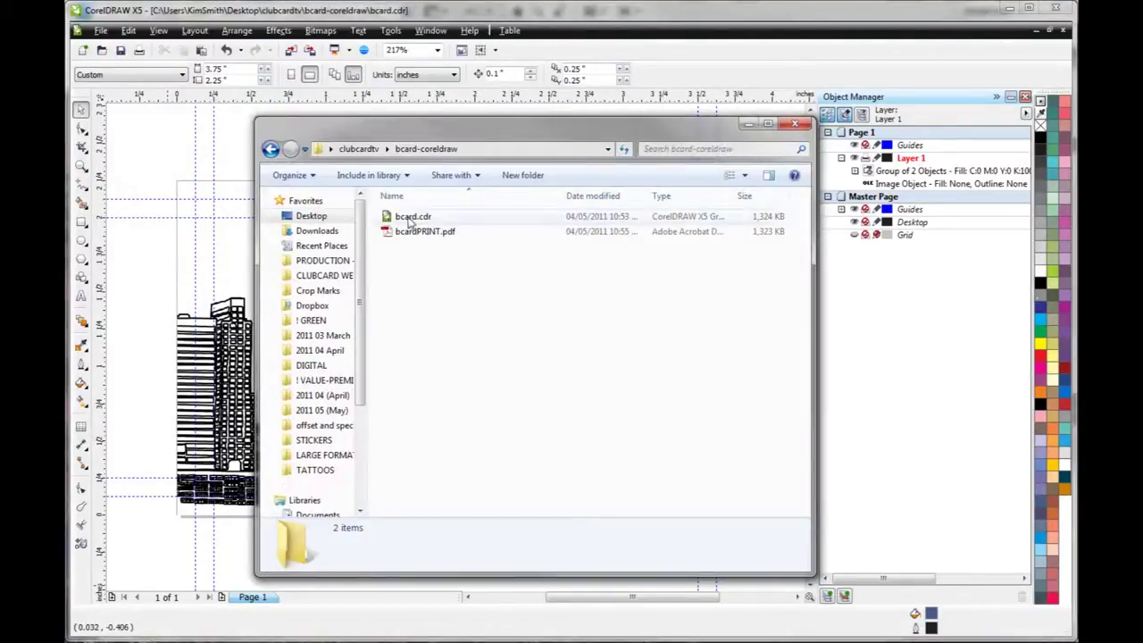
Compare bcard.cdr and bcardPRINT.pdf details in Explorer, then return to CorelDRAW
{"action": "left_click", "coordinate": [410, 221]}
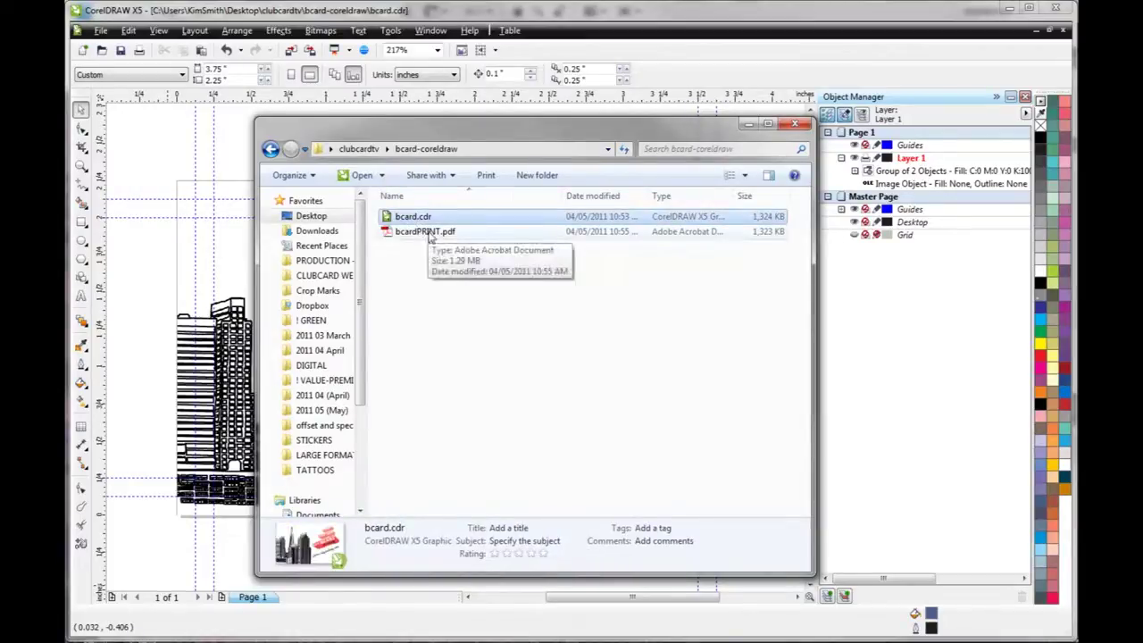
{"action": "left_click", "coordinate": [427, 232]}
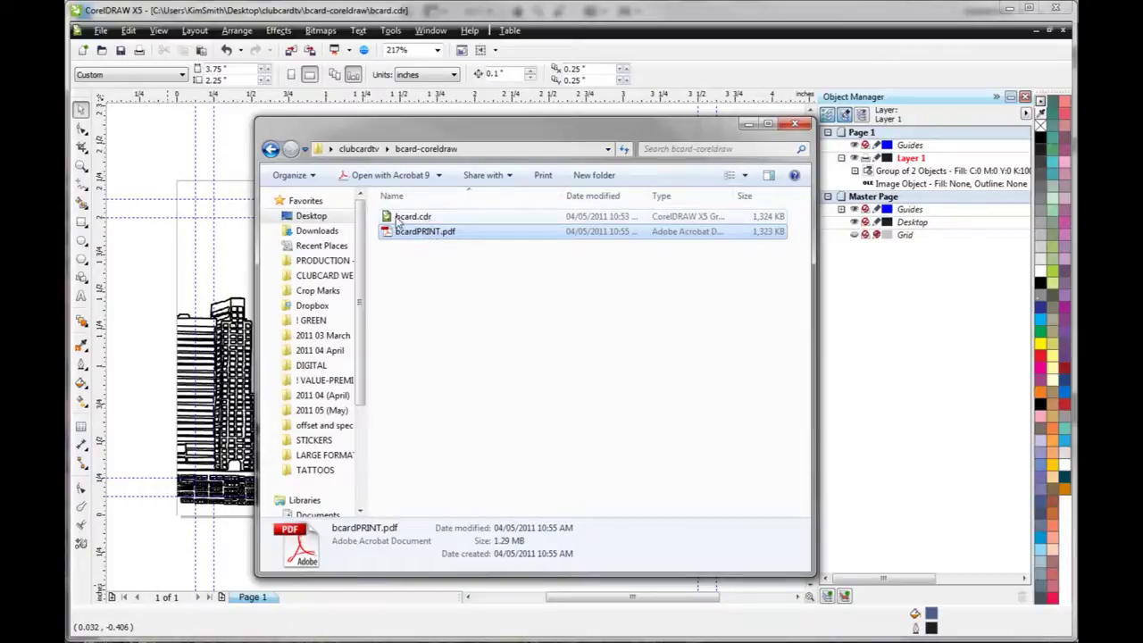
{"action": "left_click", "coordinate": [411, 221]}
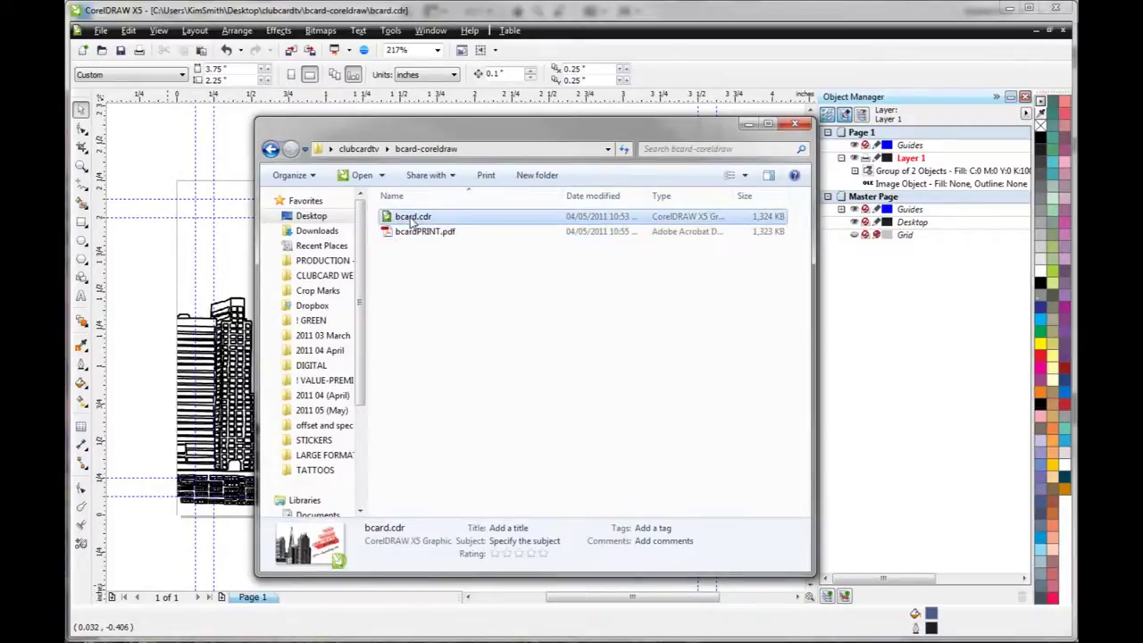
{"action": "left_click", "coordinate": [194, 163]}
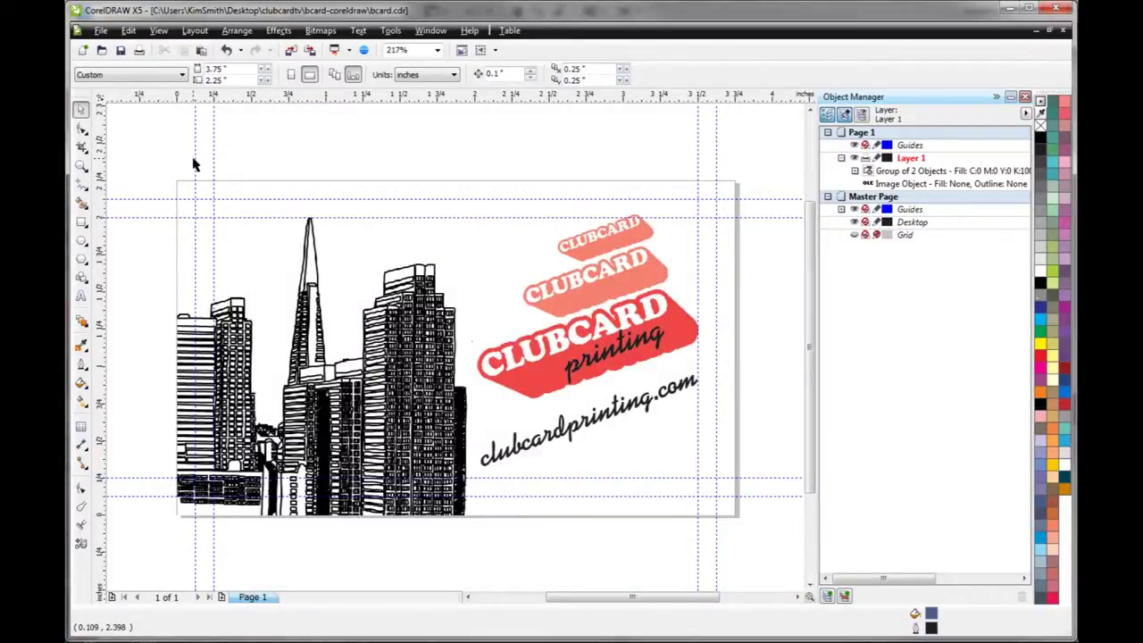